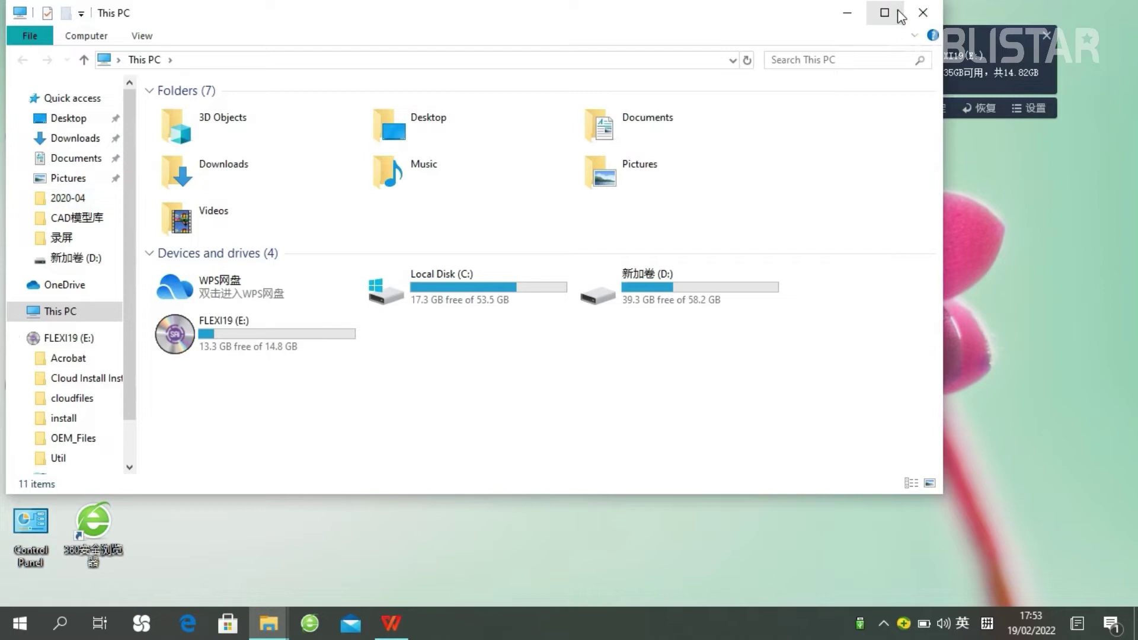
Run Autorun from the FLEXI19 (E:) disc and start setup in English.
{"action": "left_click", "coordinate": [884, 13]}
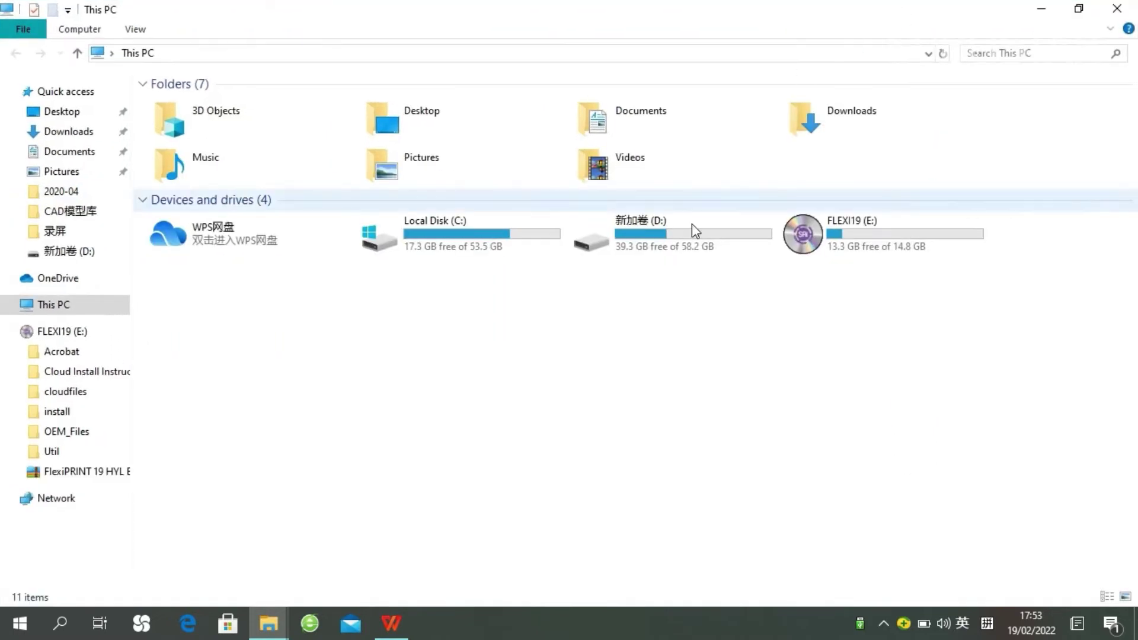
{"action": "double_click", "coordinate": [848, 230]}
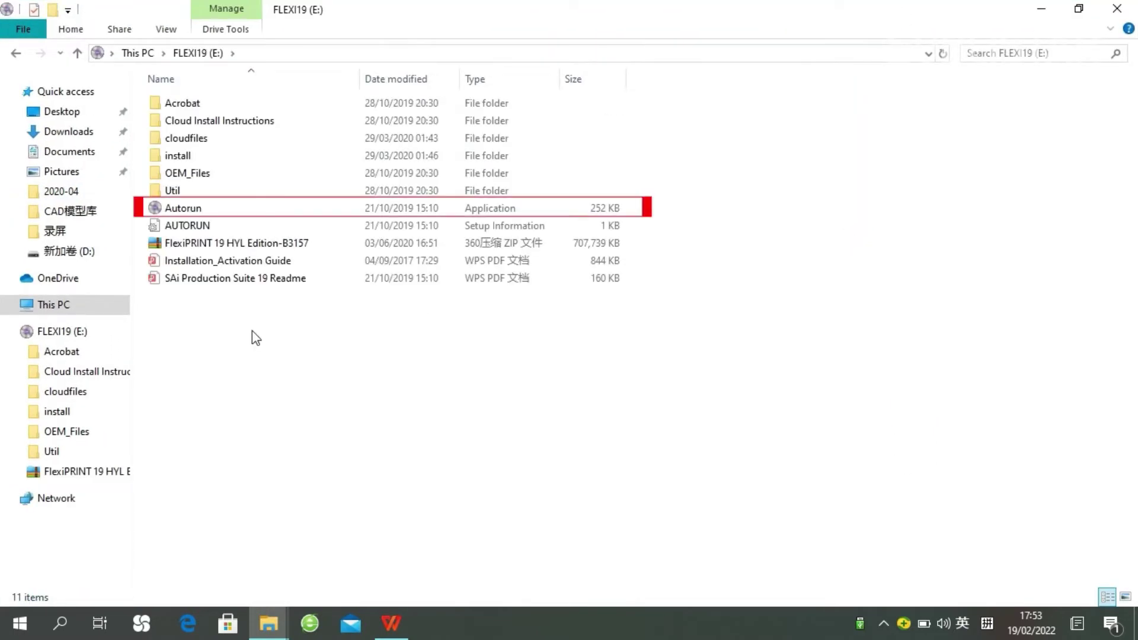
{"action": "double_click", "coordinate": [191, 212]}
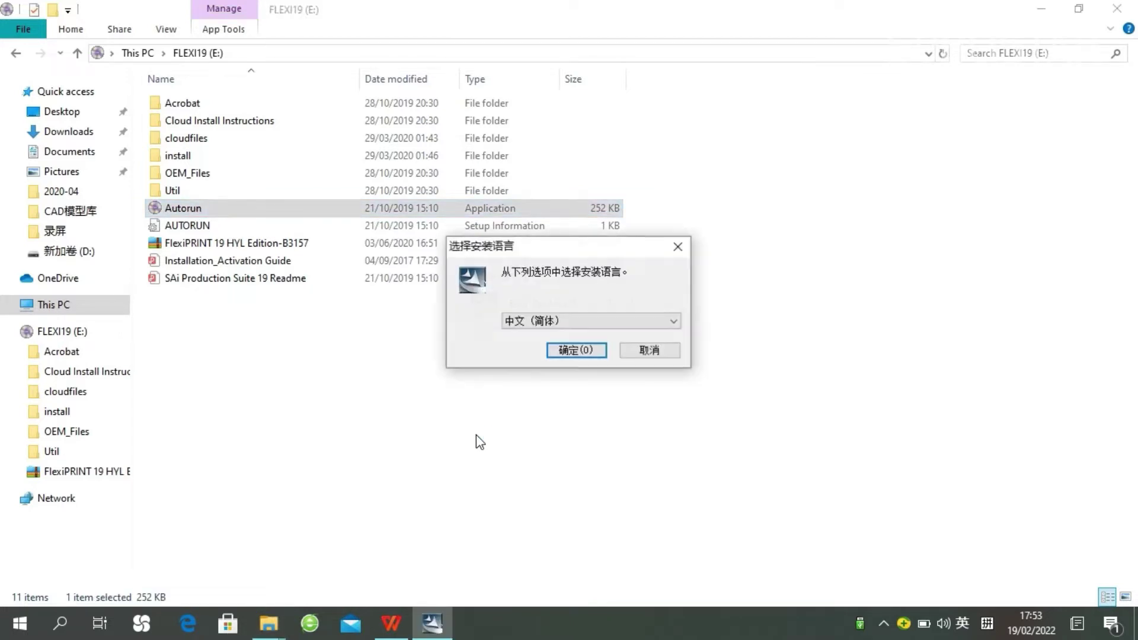
{"action": "left_click", "coordinate": [668, 322]}
{"action": "left_click", "coordinate": [533, 415]}
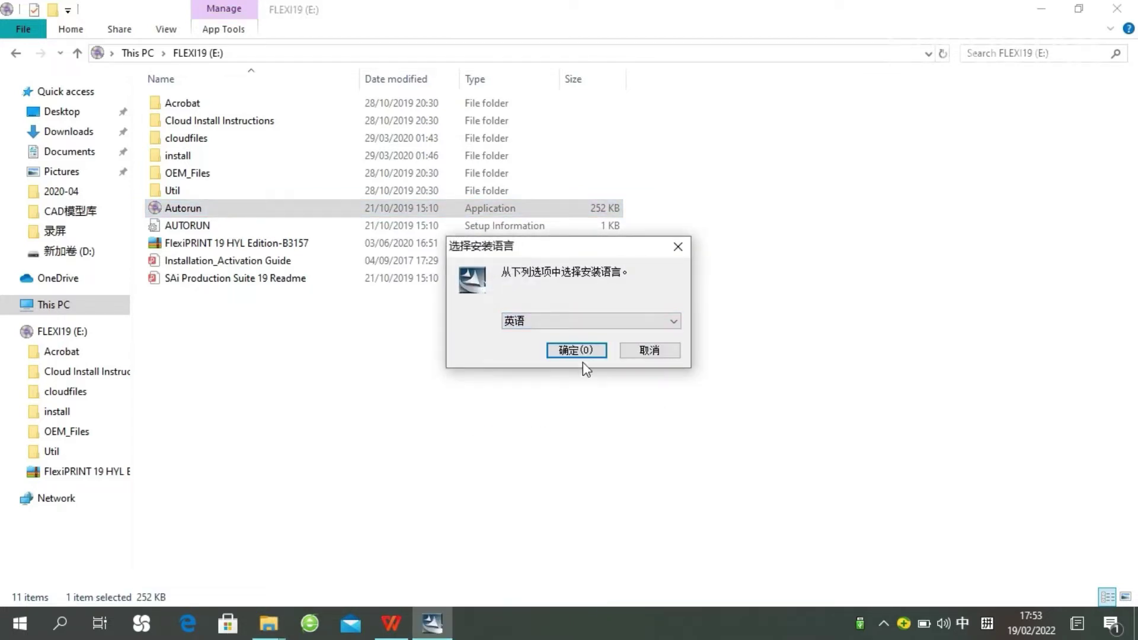
{"action": "left_click", "coordinate": [574, 350]}
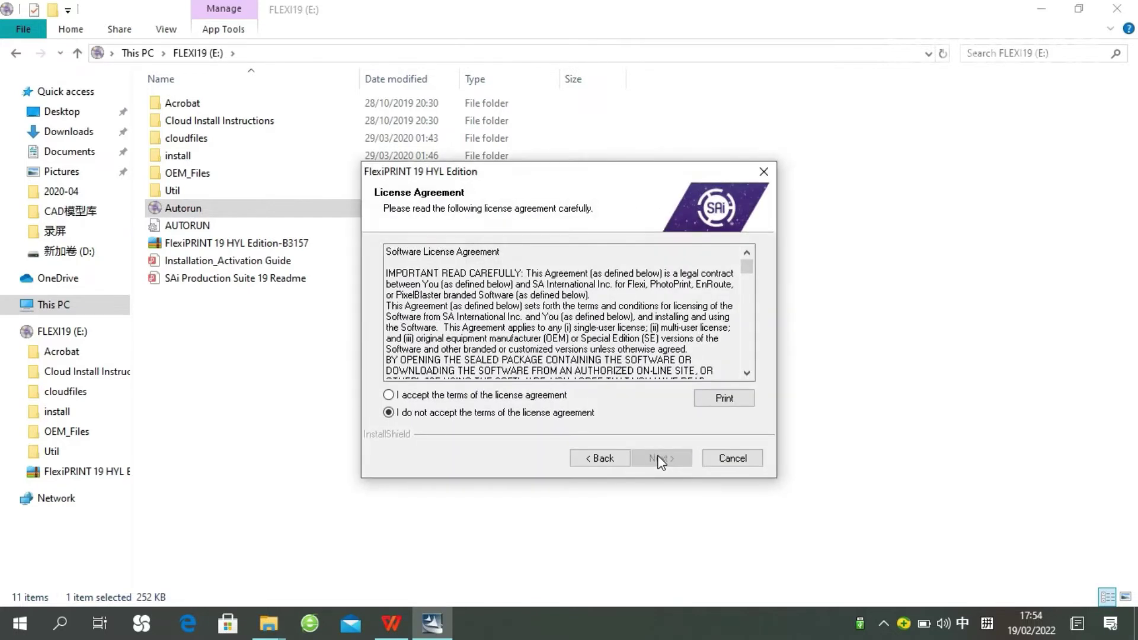
Accept the licence, set the destination to D:\Flexi19, and start installing.
{"action": "left_click", "coordinate": [389, 396]}
{"action": "left_click", "coordinate": [662, 460]}
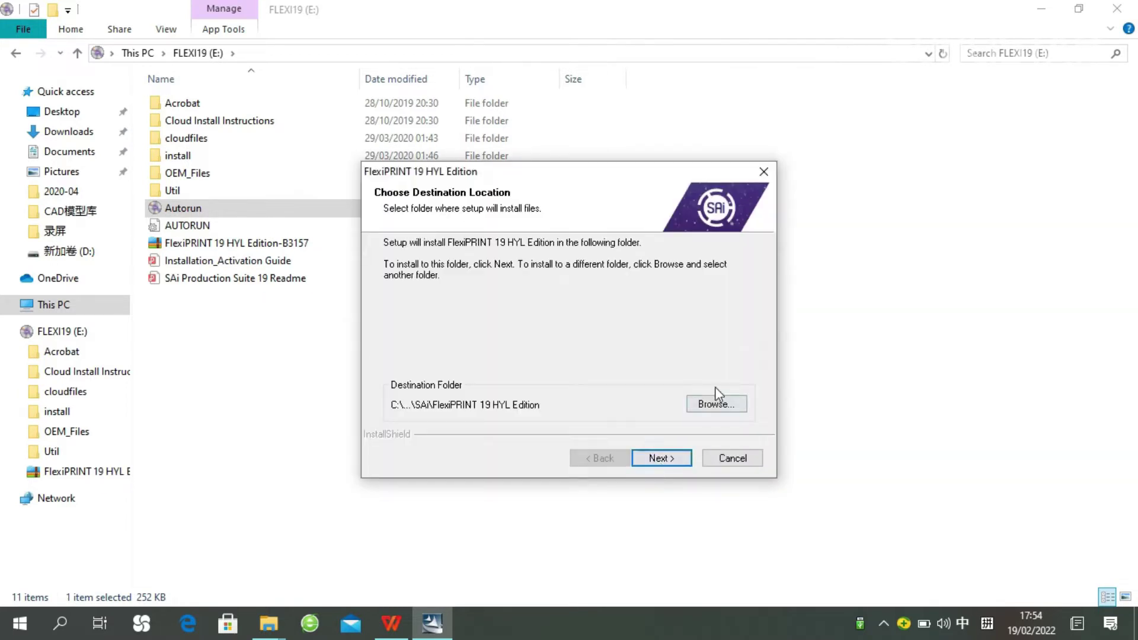
{"action": "left_click", "coordinate": [724, 405]}
{"action": "scroll", "coordinate": [501, 308], "scroll_direction": "down", "scroll_amount": 5}
{"action": "left_click", "coordinate": [477, 350]}
{"action": "scroll", "coordinate": [533, 357], "scroll_direction": "down", "scroll_amount": 3}
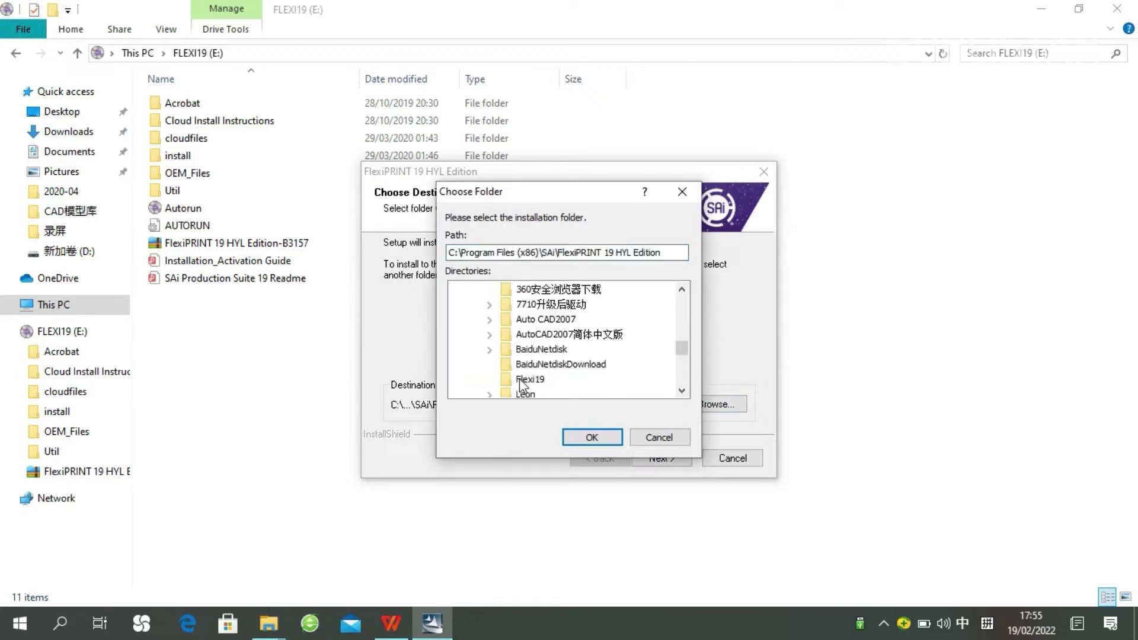
{"action": "left_click", "coordinate": [533, 383]}
{"action": "left_click", "coordinate": [591, 437]}
{"action": "left_click", "coordinate": [662, 460]}
{"action": "left_click", "coordinate": [661, 460]}
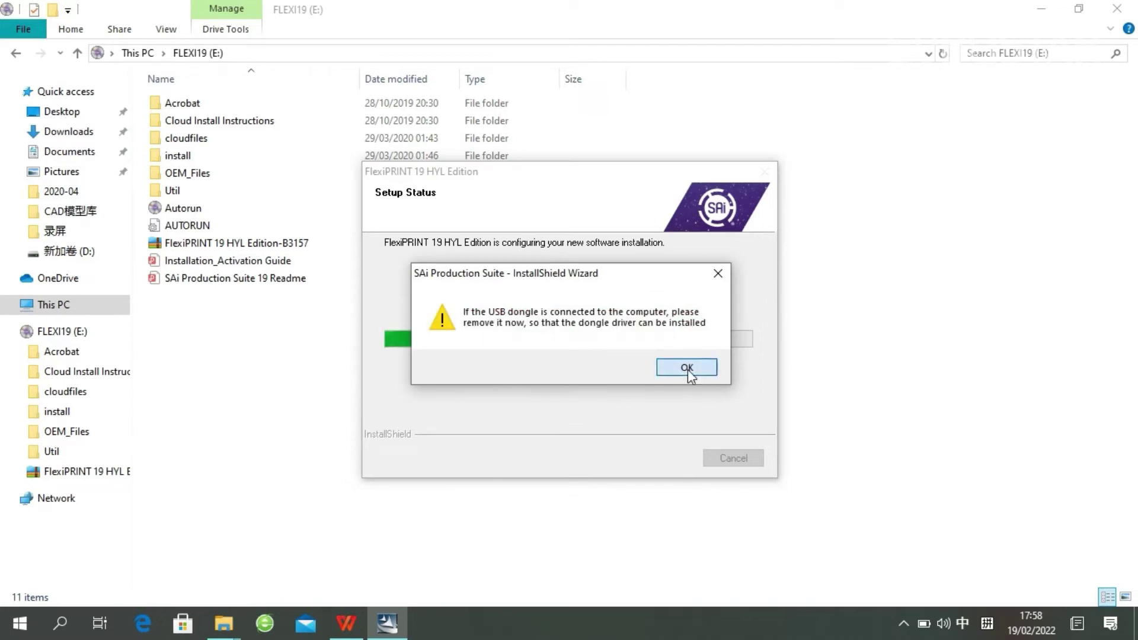
Dismiss the dongle warning, then enter the activation code, retrying until Licensing Successful appears.
{"action": "left_click", "coordinate": [688, 368]}
{"action": "left_click", "coordinate": [1040, 10]}
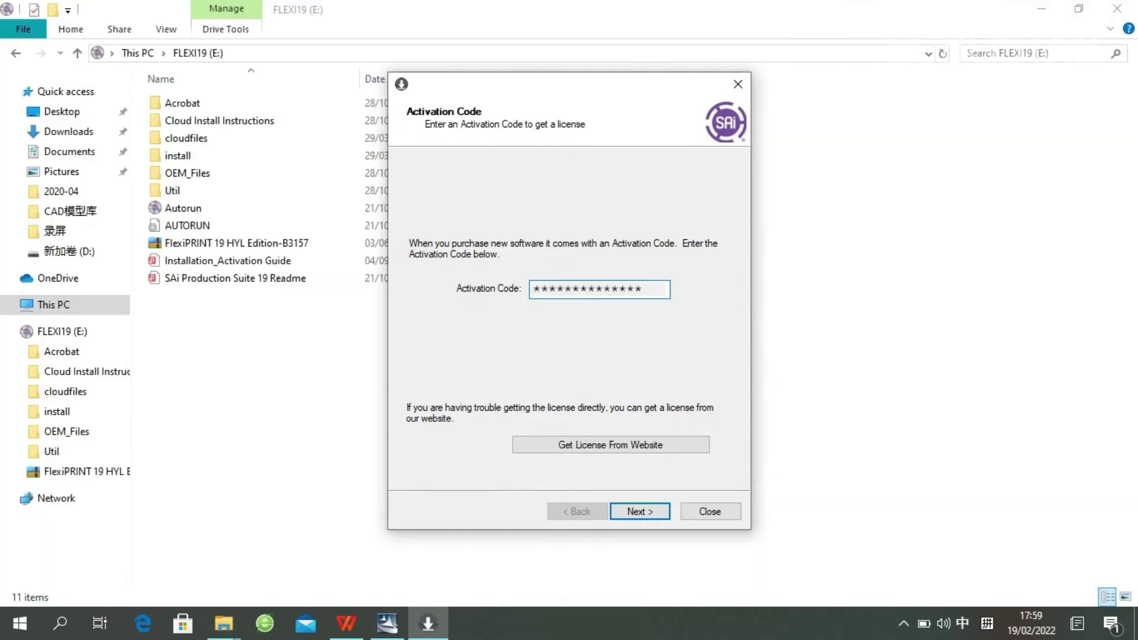
{"action": "left_click", "coordinate": [652, 513]}
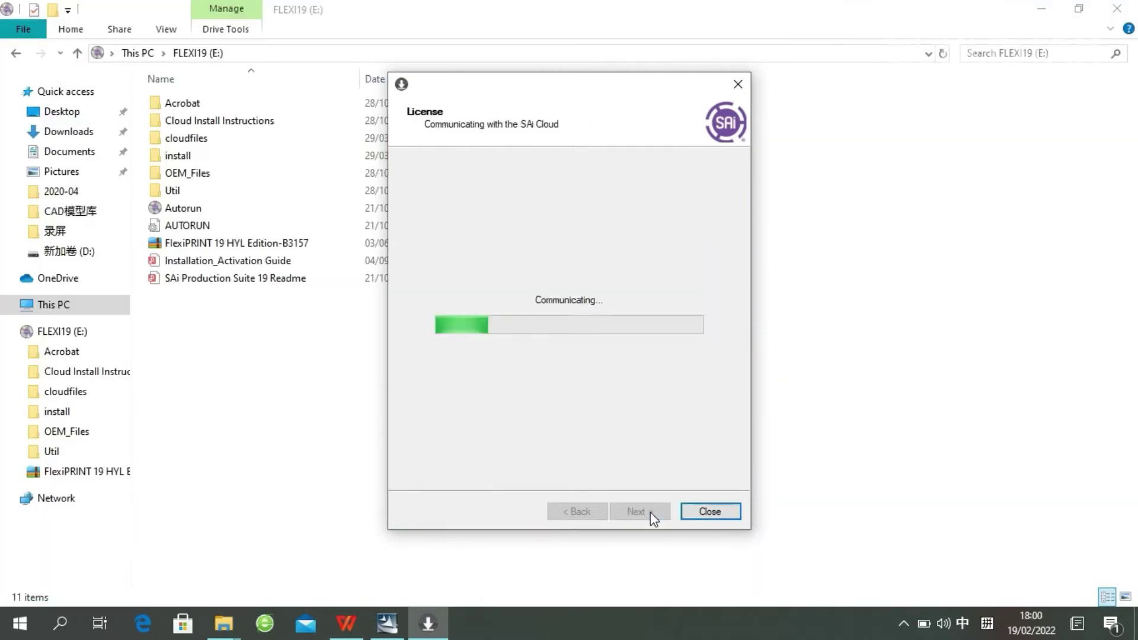
{"action": "left_click", "coordinate": [652, 514]}
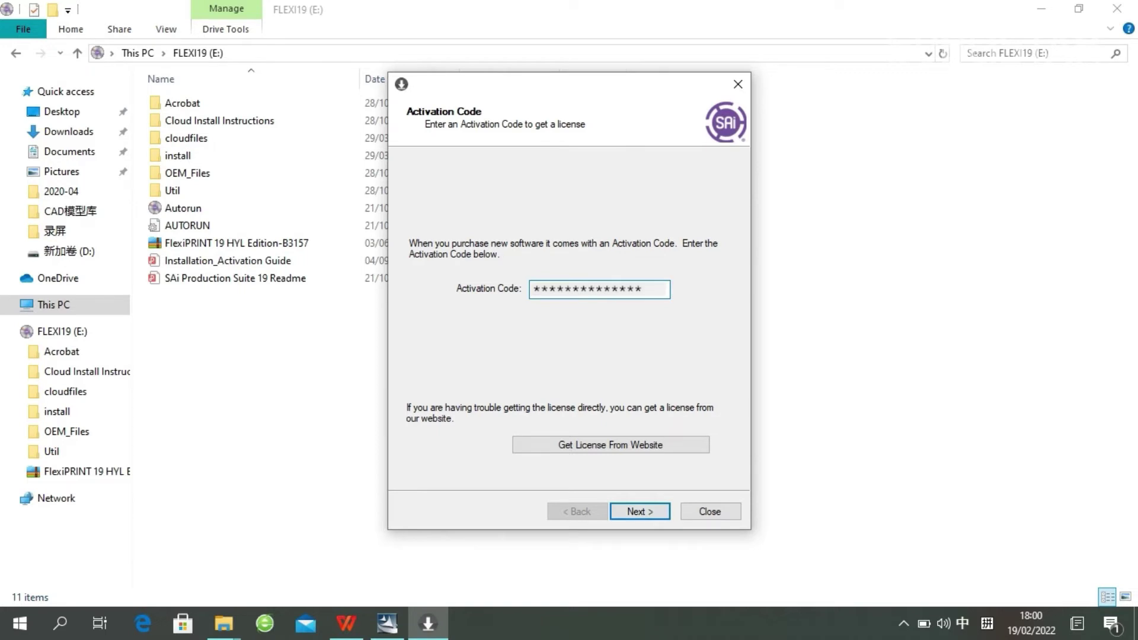
{"action": "left_click", "coordinate": [639, 511]}
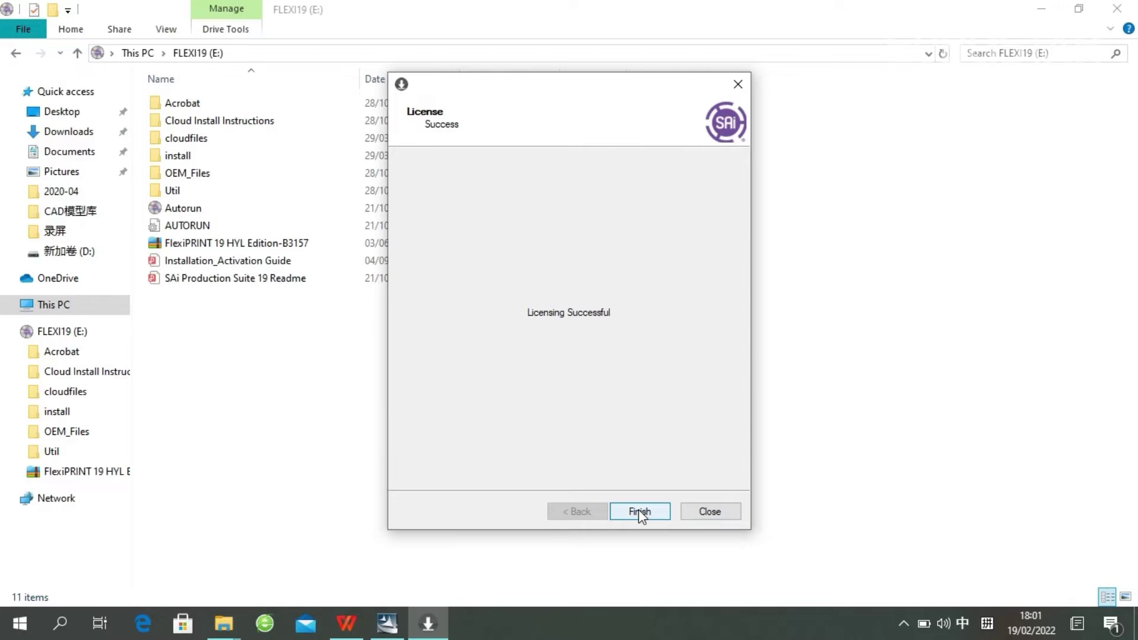
{"action": "left_click", "coordinate": [638, 511]}
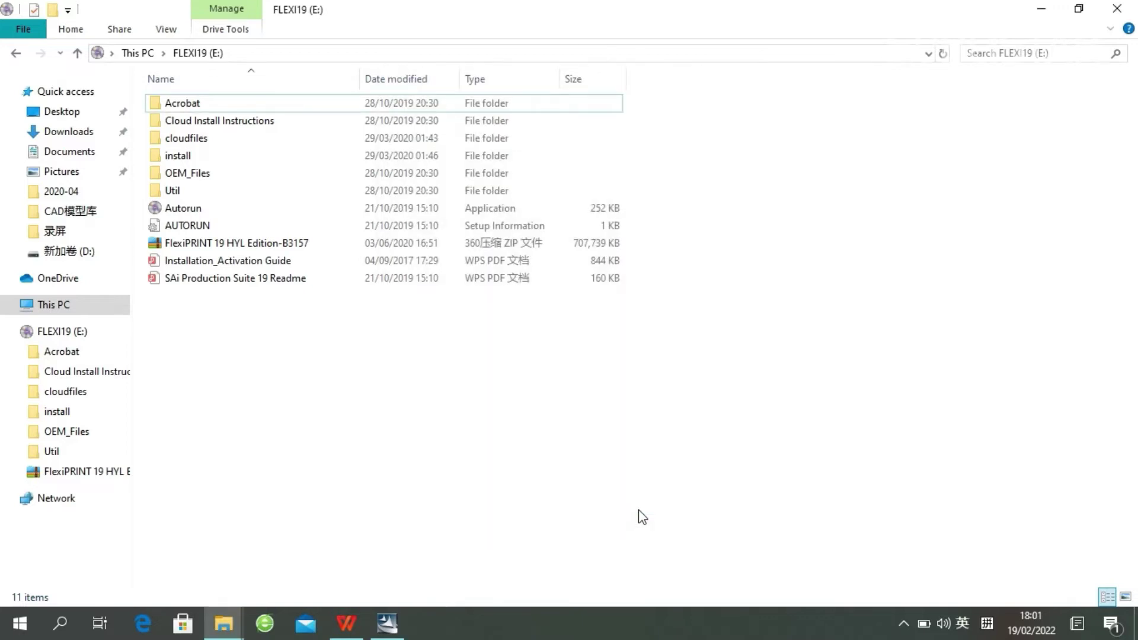
Find D:\Flexi19 through the shortcut's file location and delete its empty OutputDrivers folder.
{"action": "left_click", "coordinate": [1042, 10]}
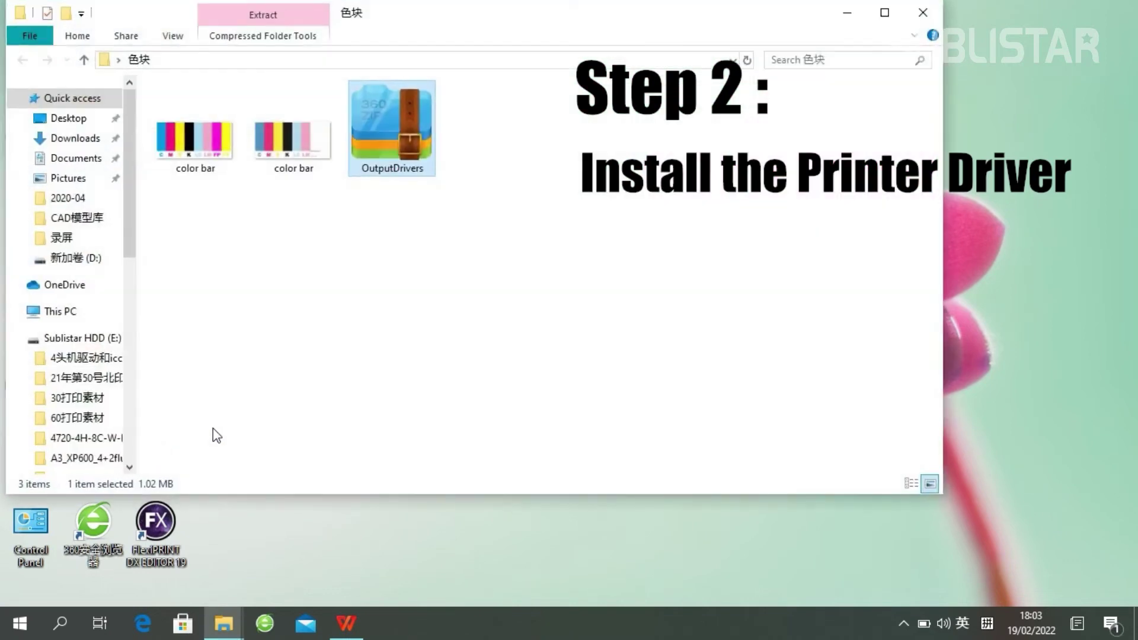
{"action": "left_click", "coordinate": [434, 246]}
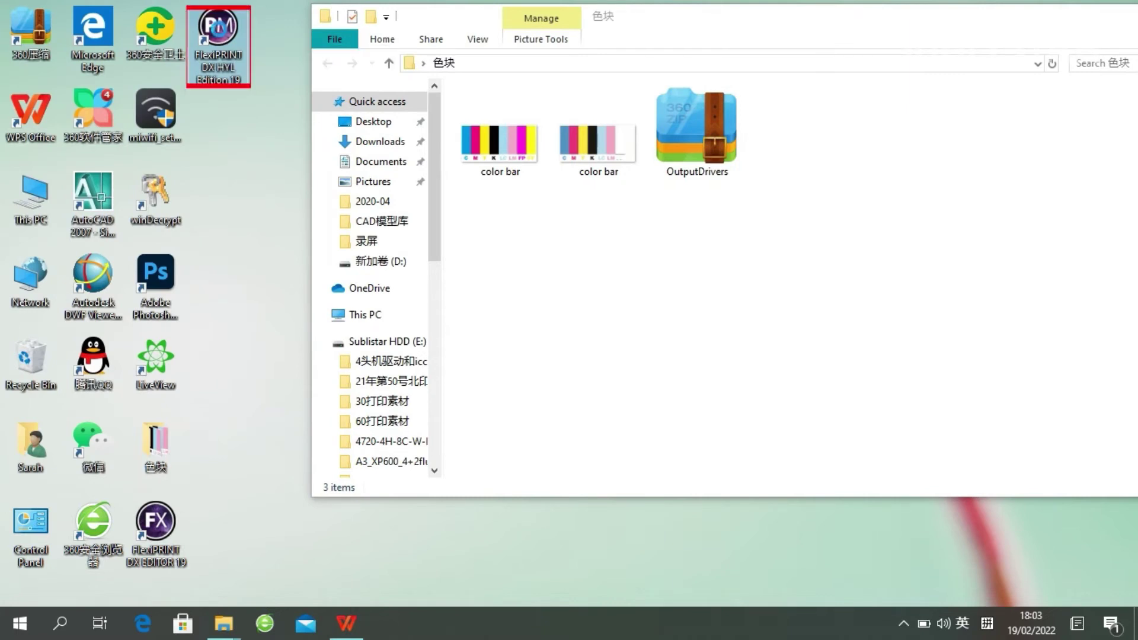
{"action": "right_click", "coordinate": [221, 27]}
{"action": "left_click", "coordinate": [302, 540]}
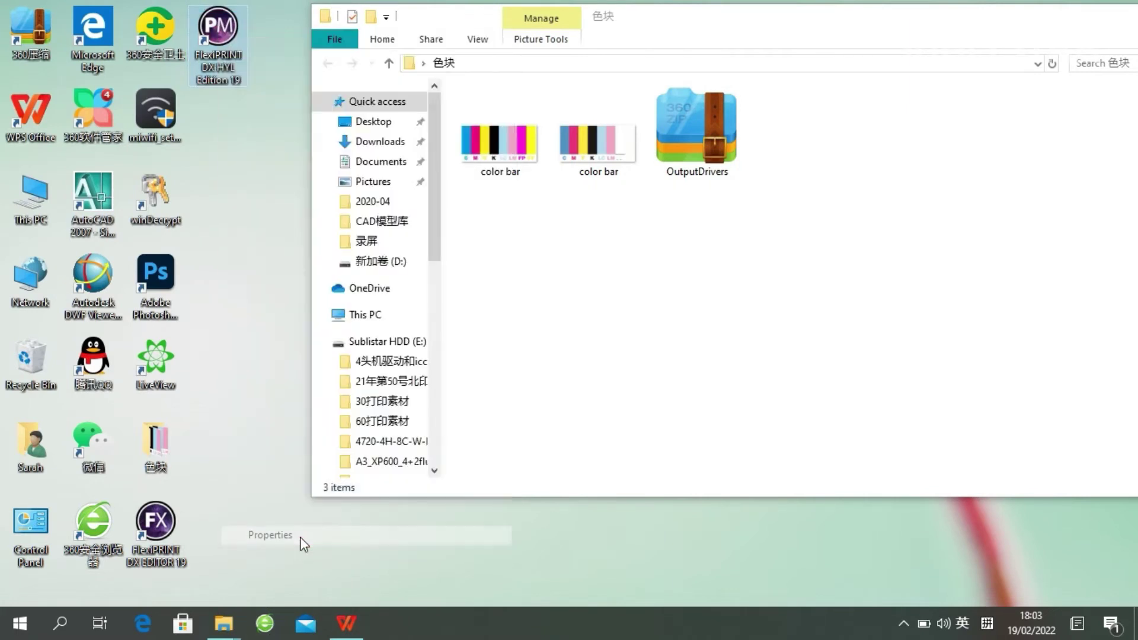
{"action": "left_click", "coordinate": [293, 336]}
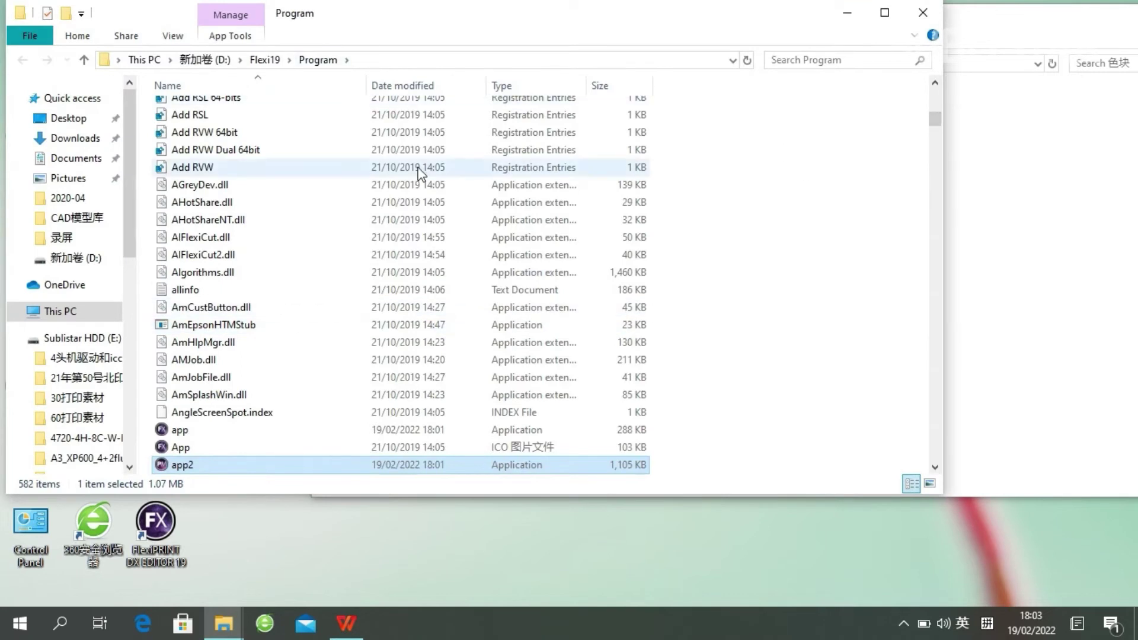
{"action": "scroll", "coordinate": [420, 171], "scroll_direction": "up", "scroll_amount": 10}
{"action": "left_click", "coordinate": [263, 60]}
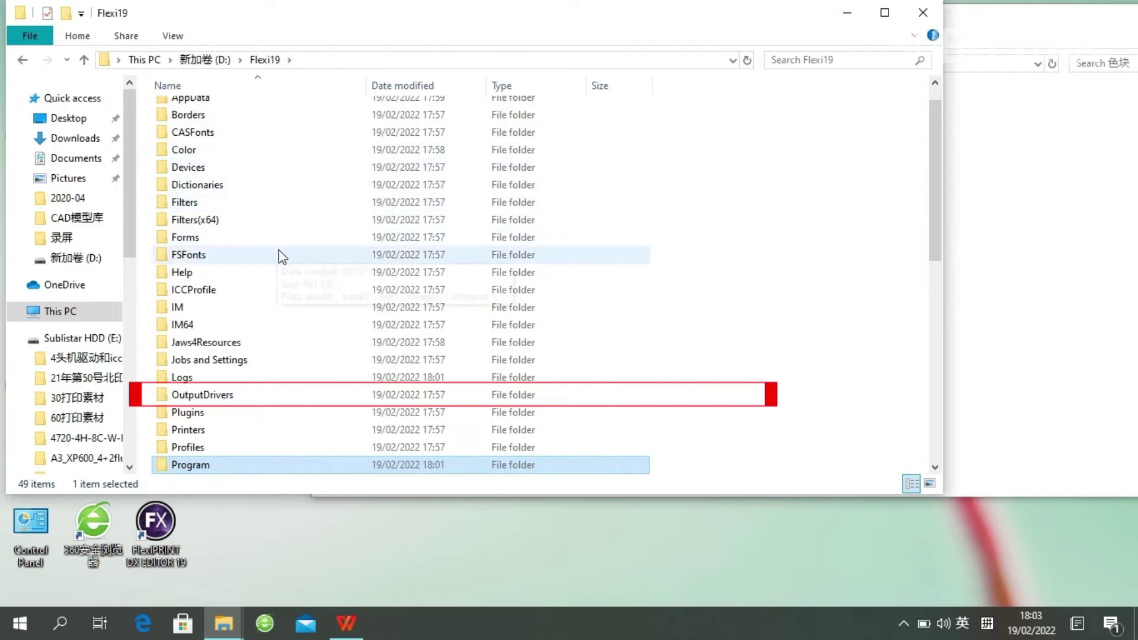
{"action": "double_click", "coordinate": [247, 396]}
{"action": "left_click", "coordinate": [262, 59]}
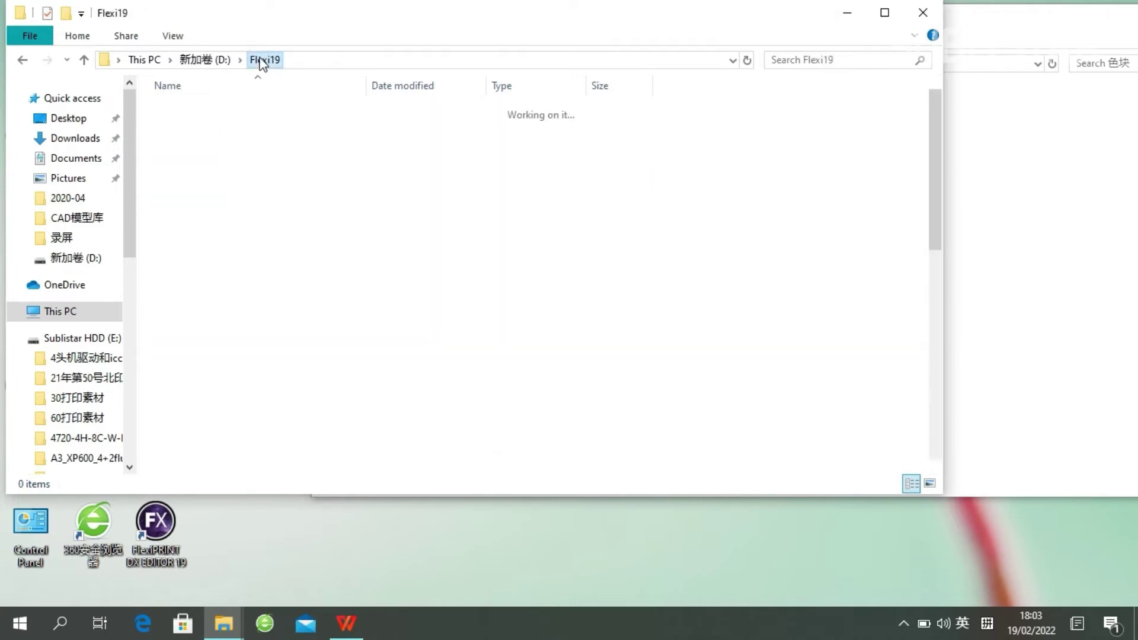
{"action": "right_click", "coordinate": [279, 431]}
{"action": "left_click", "coordinate": [311, 554]}
Copy the OutputDrivers zip from 色块 into Flexi19 and extract it to OutputDrivers.
{"action": "key", "text": "alt+Tab"}
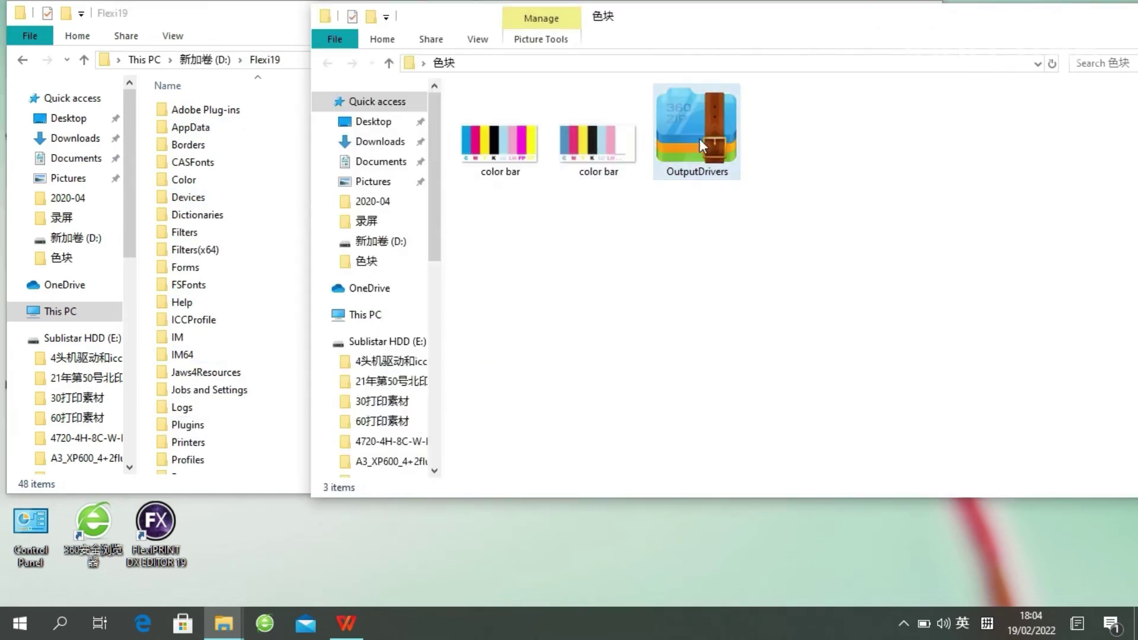
{"action": "left_click", "coordinate": [699, 139]}
{"action": "right_click", "coordinate": [700, 138]}
{"action": "left_click", "coordinate": [741, 490]}
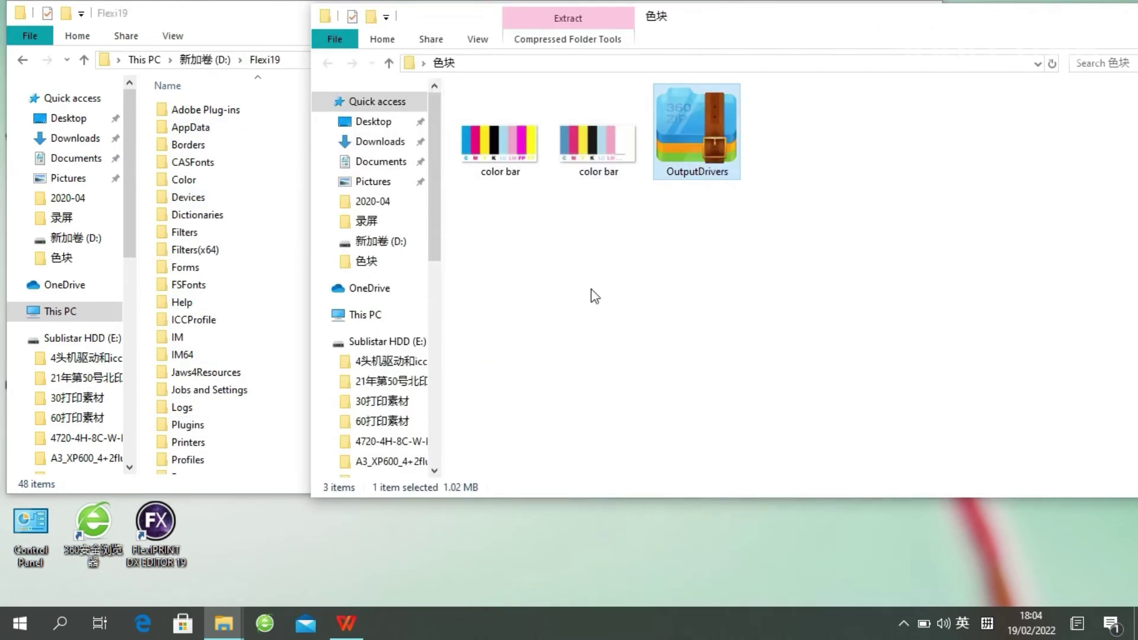
{"action": "key", "text": "alt+Tab"}
{"action": "right_click", "coordinate": [762, 235]}
{"action": "left_click", "coordinate": [810, 349]}
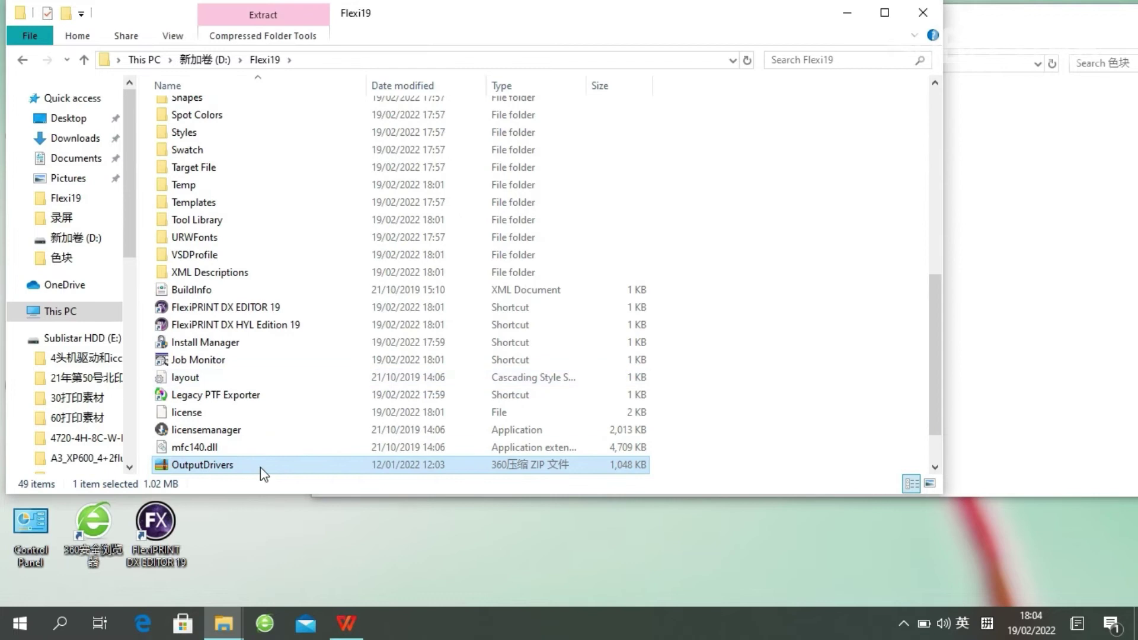
{"action": "right_click", "coordinate": [261, 467]}
{"action": "left_click", "coordinate": [345, 235]}
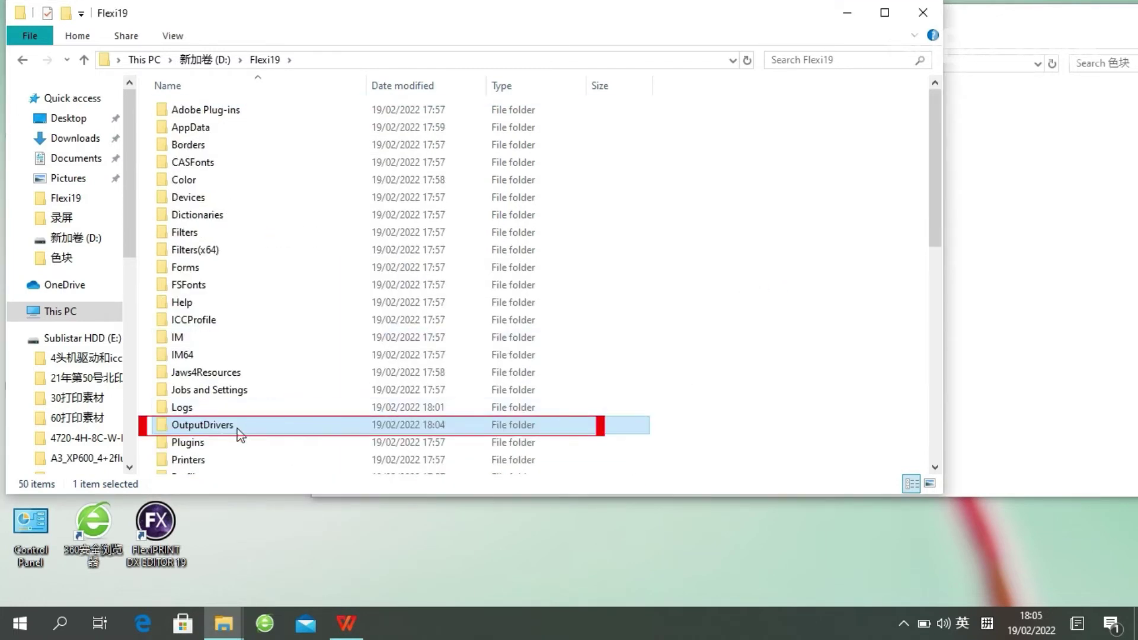
{"action": "double_click", "coordinate": [238, 428]}
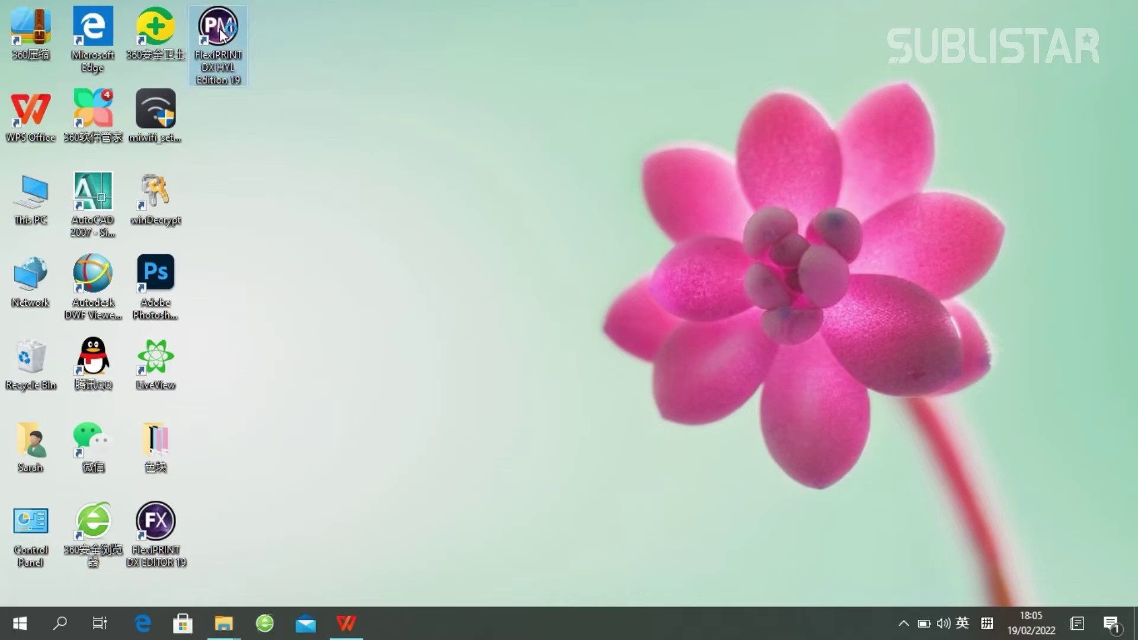
Launch FlexiPRINT DX HYL Edition and add an HYL Printer HYL-1801-HS setup.
{"action": "double_click", "coordinate": [218, 30]}
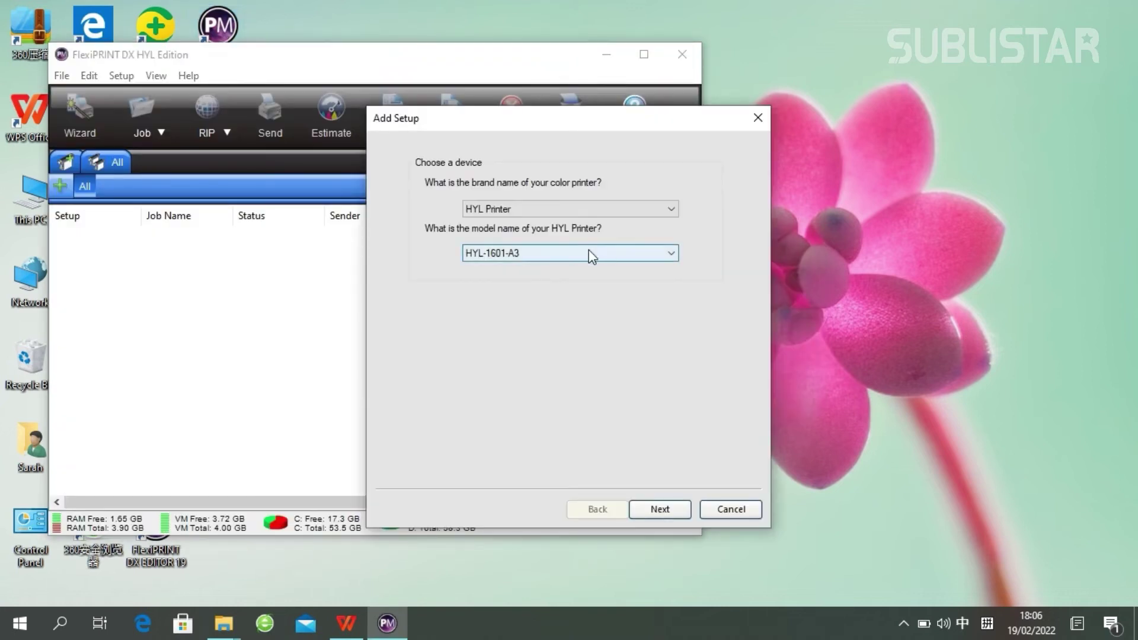
{"action": "left_click", "coordinate": [589, 252]}
{"action": "left_click", "coordinate": [510, 279]}
{"action": "left_click", "coordinate": [665, 510]}
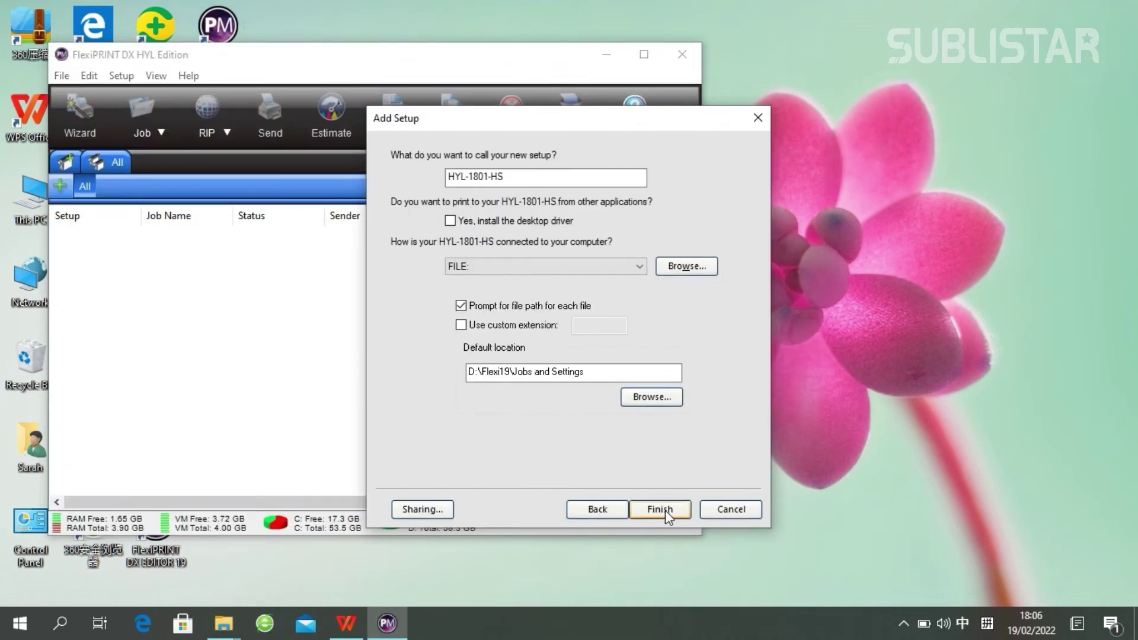
{"action": "left_click", "coordinate": [665, 510]}
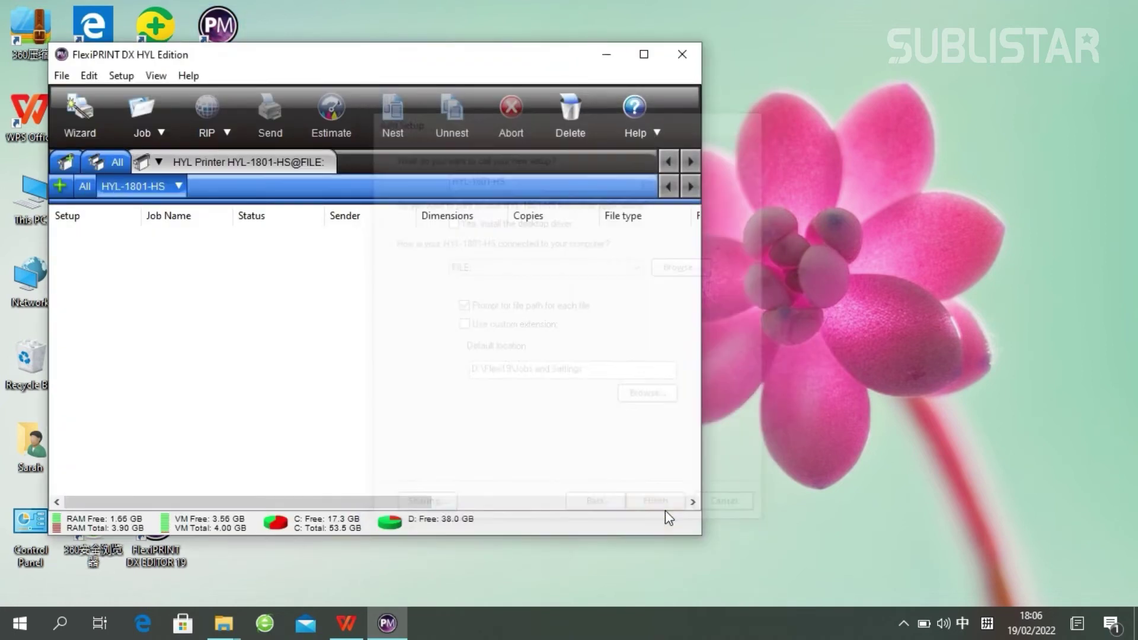
Add color bar.tif from the Desktop 色块 folder as a new job.
{"action": "left_click", "coordinate": [645, 55]}
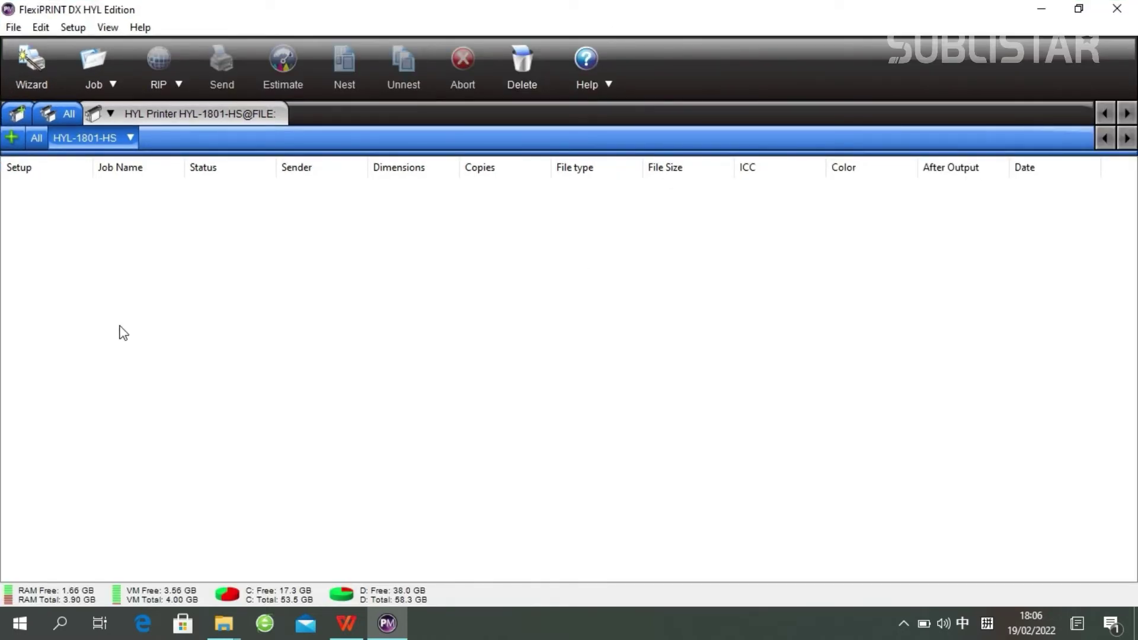
{"action": "left_click", "coordinate": [13, 28]}
{"action": "left_click", "coordinate": [33, 42]}
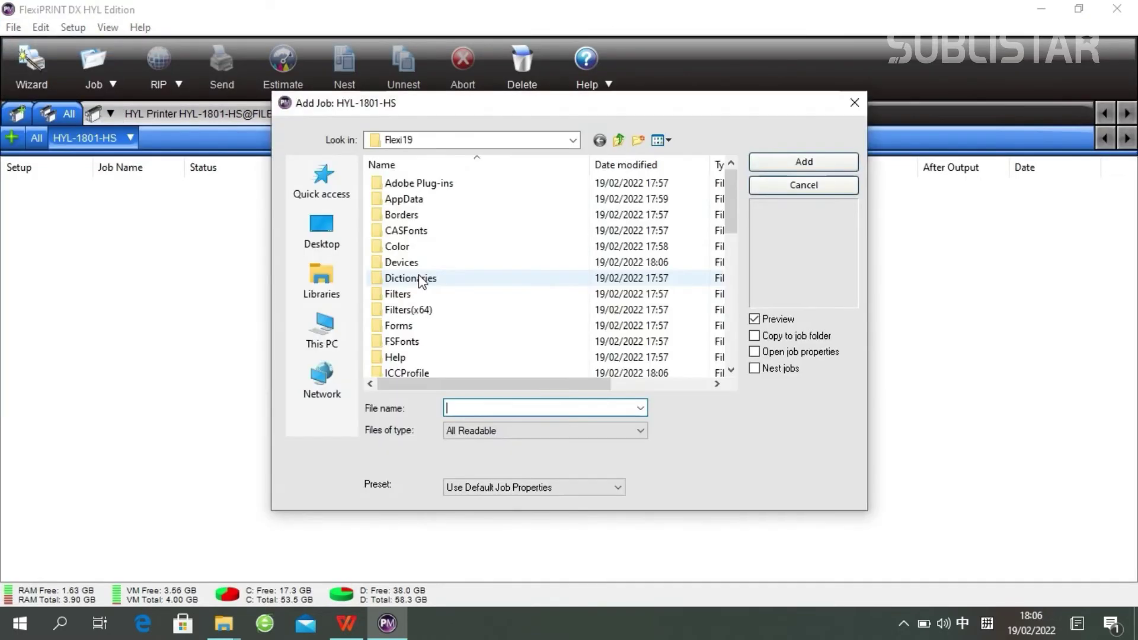
{"action": "left_click", "coordinate": [322, 228]}
{"action": "double_click", "coordinate": [572, 220]}
{"action": "left_click", "coordinate": [501, 224]}
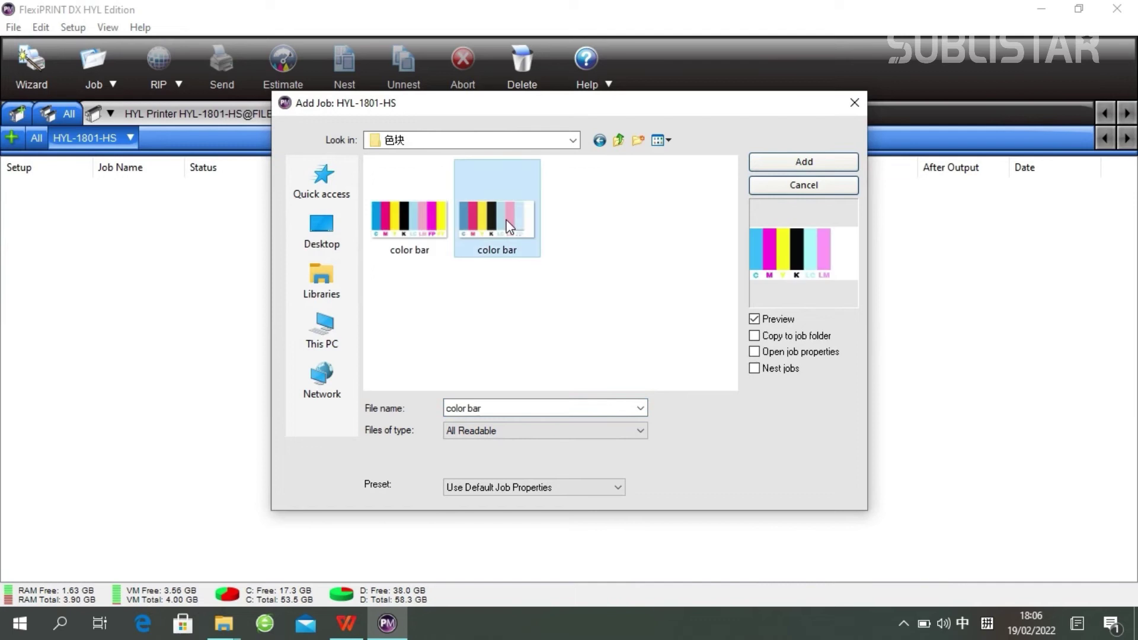
{"action": "left_click", "coordinate": [801, 168]}
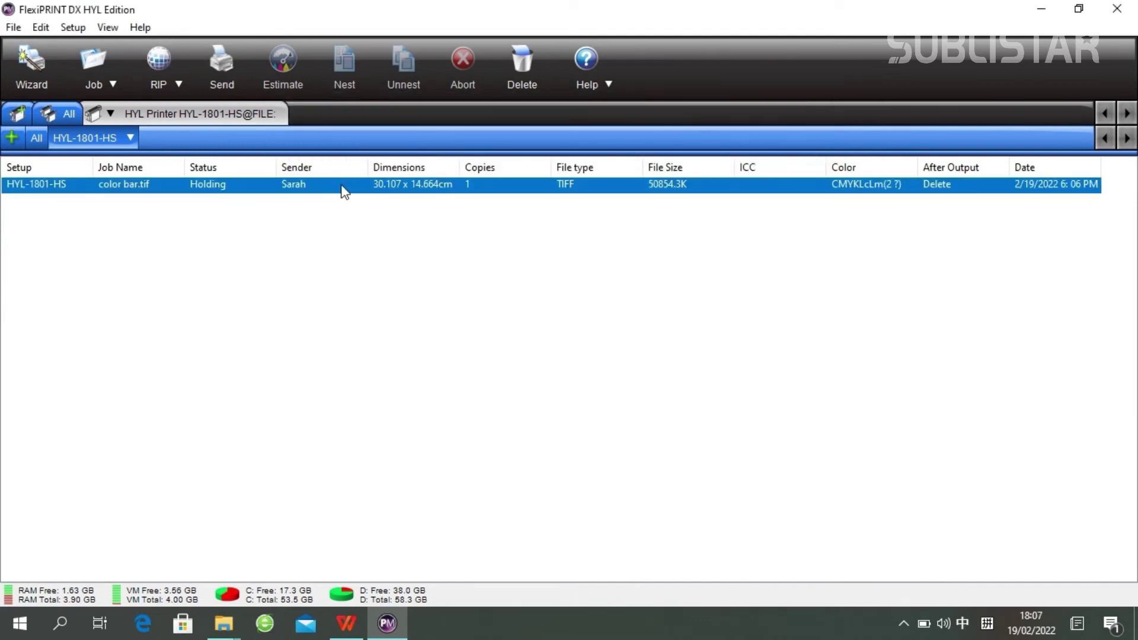
In the color bar job's properties, set After output to Hold.
{"action": "right_click", "coordinate": [342, 186]}
{"action": "left_click", "coordinate": [383, 195]}
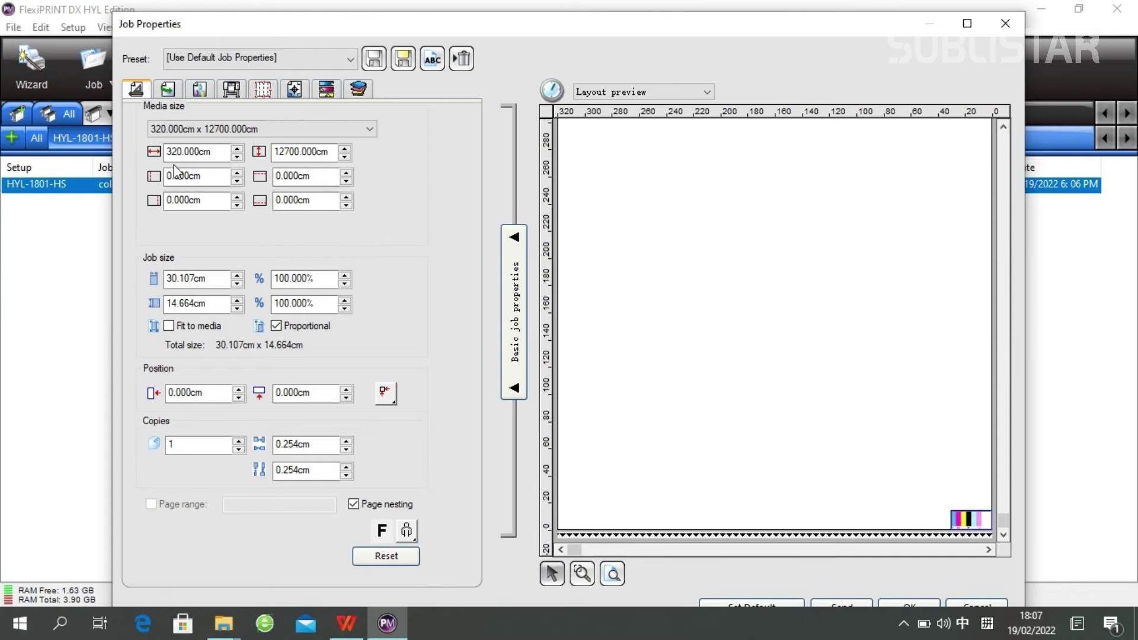
{"action": "left_click", "coordinate": [168, 92]}
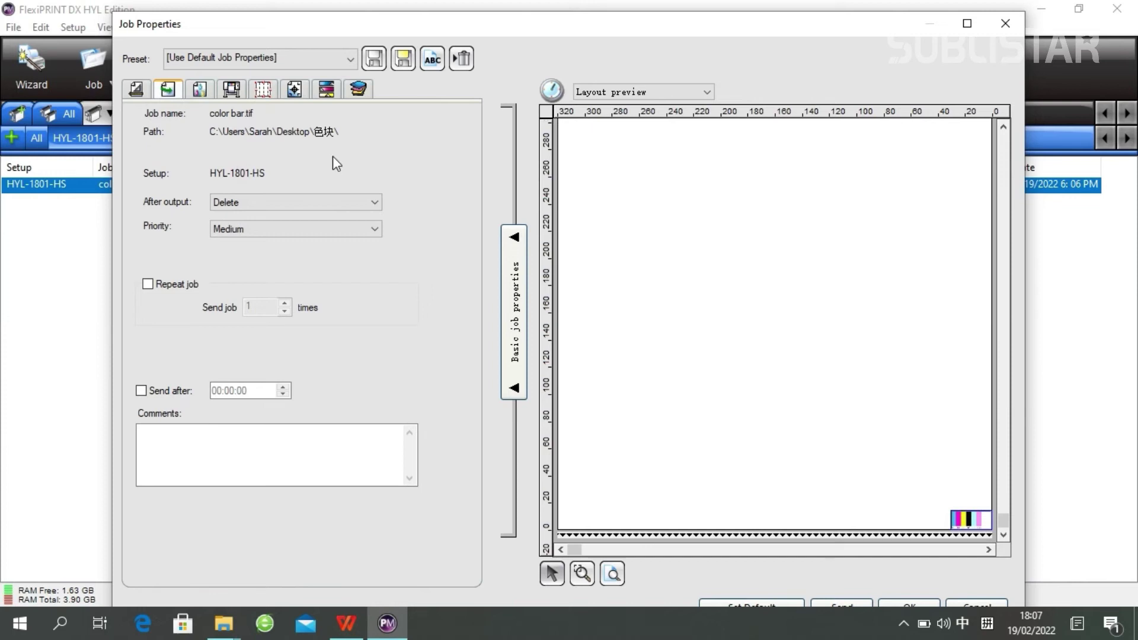
{"action": "left_click", "coordinate": [311, 204]}
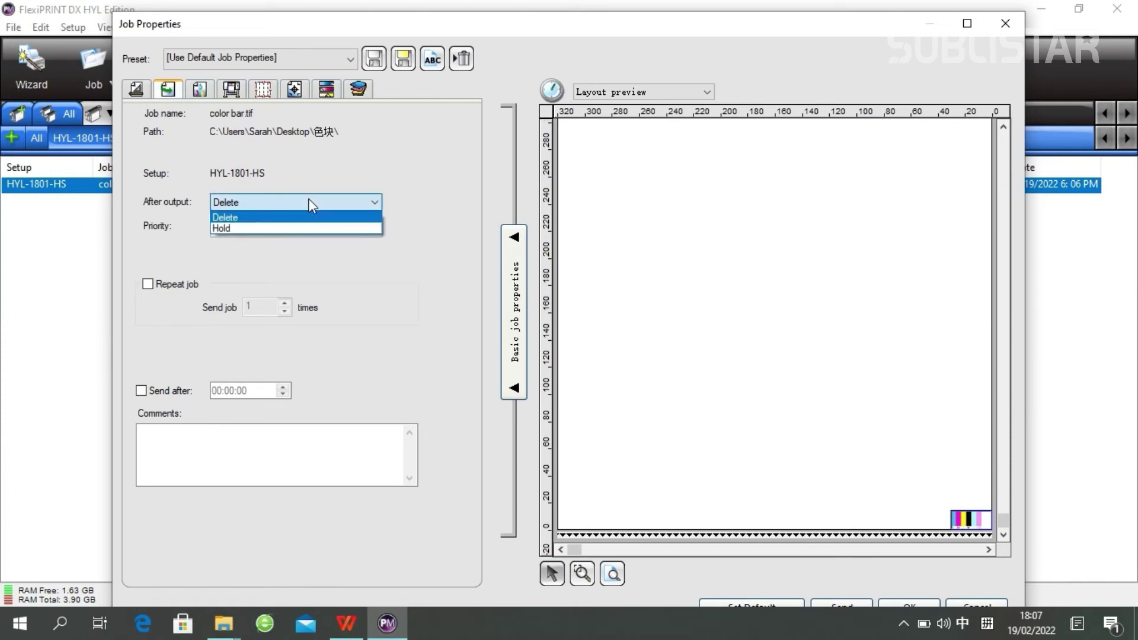
{"action": "left_click", "coordinate": [288, 228]}
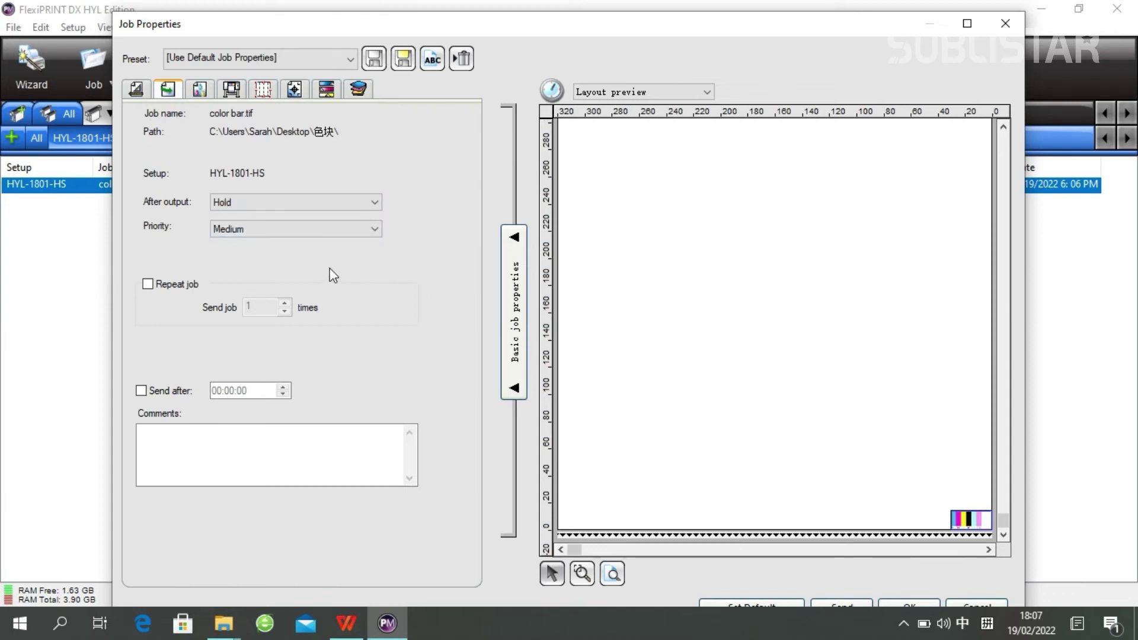
{"action": "left_click", "coordinate": [199, 89]}
Keep color correction off and add the MK_4CFMFY_210112 360x1800 ICC as output profile.
{"action": "left_click", "coordinate": [240, 138]}
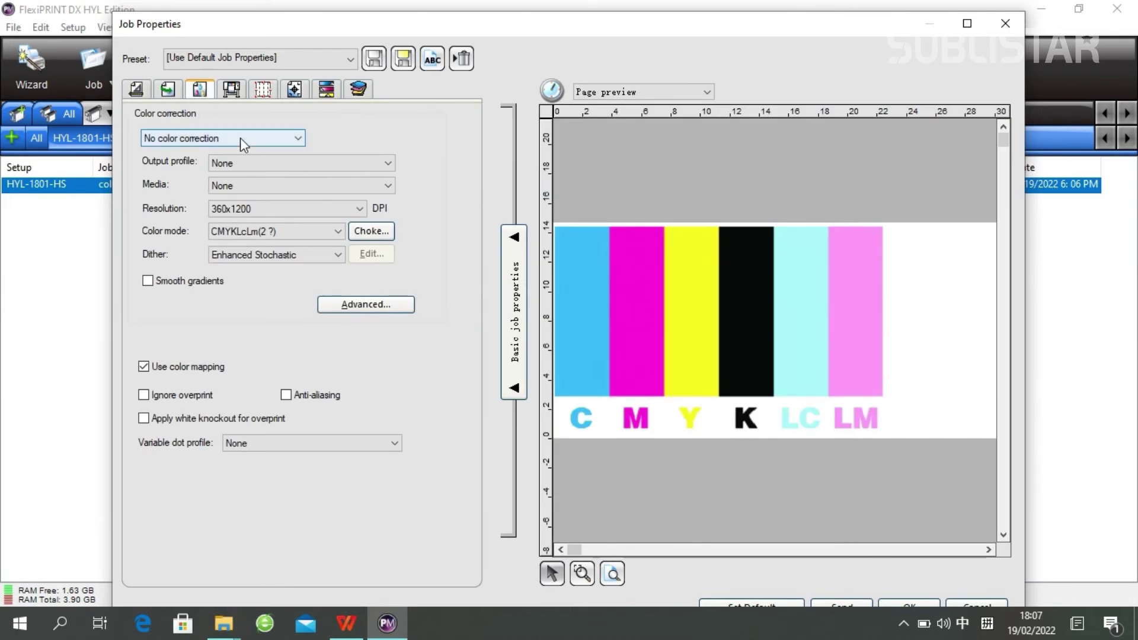
{"action": "left_click", "coordinate": [251, 152]}
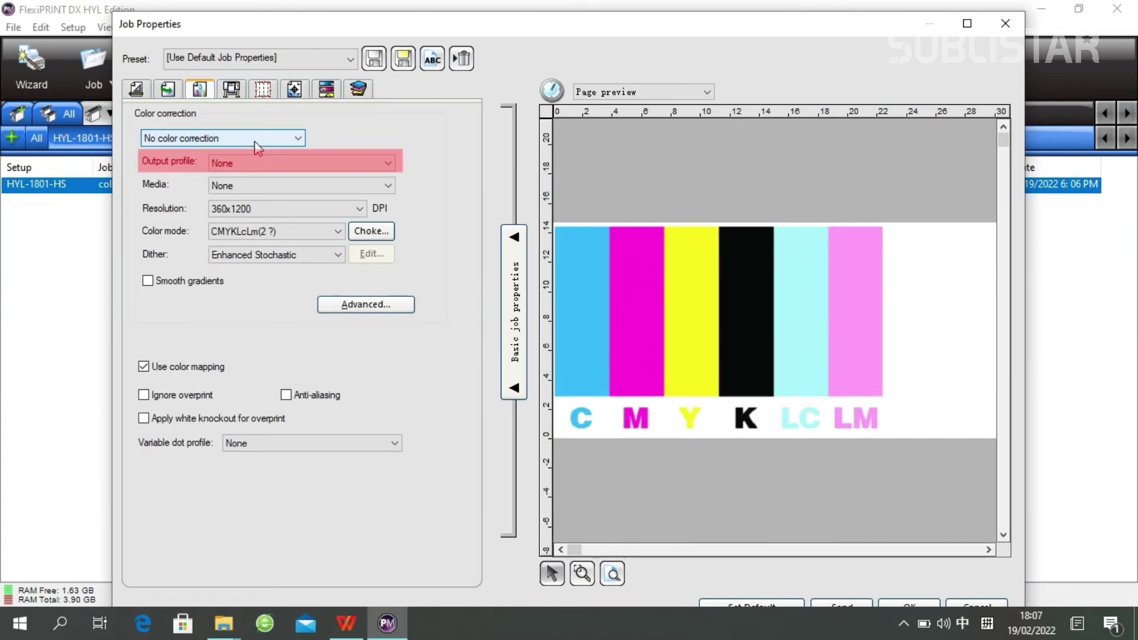
{"action": "left_click", "coordinate": [305, 166]}
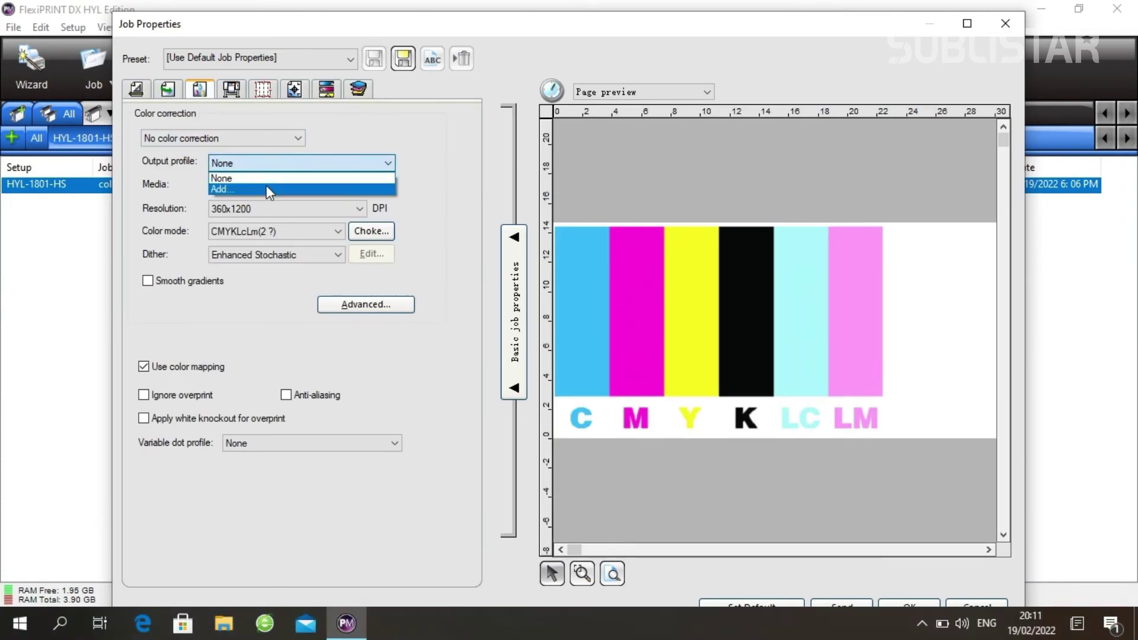
{"action": "left_click", "coordinate": [266, 186]}
{"action": "left_click", "coordinate": [341, 154]}
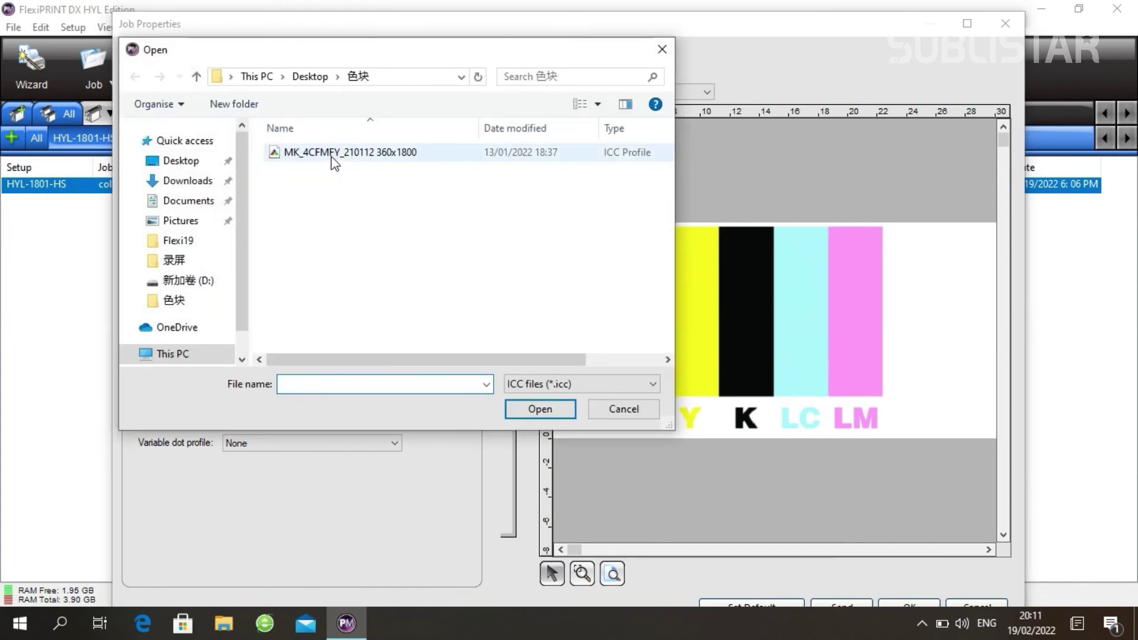
{"action": "left_click", "coordinate": [528, 415]}
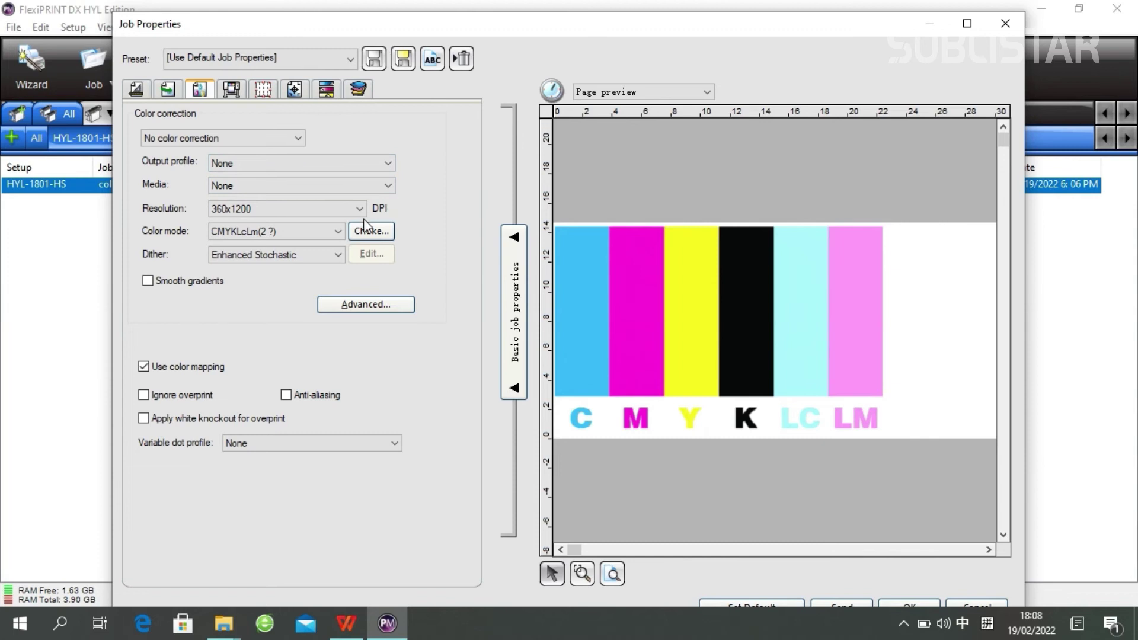
On the spot color tab, review the 专色1 setting and leave it unchanged.
{"action": "left_click", "coordinate": [232, 90]}
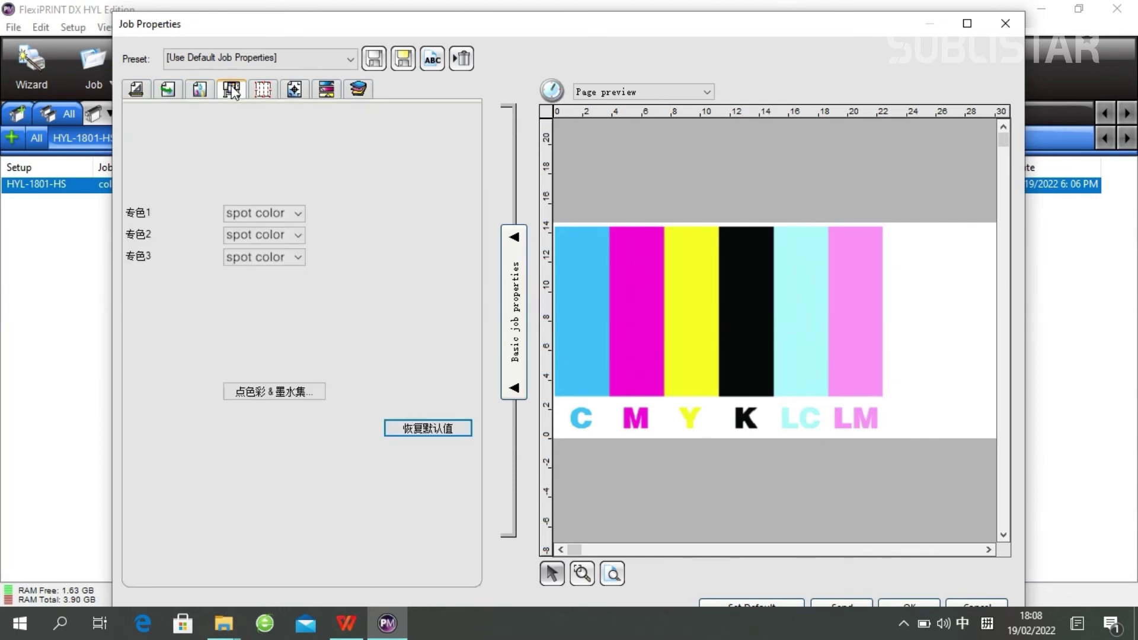
{"action": "left_click", "coordinate": [299, 214]}
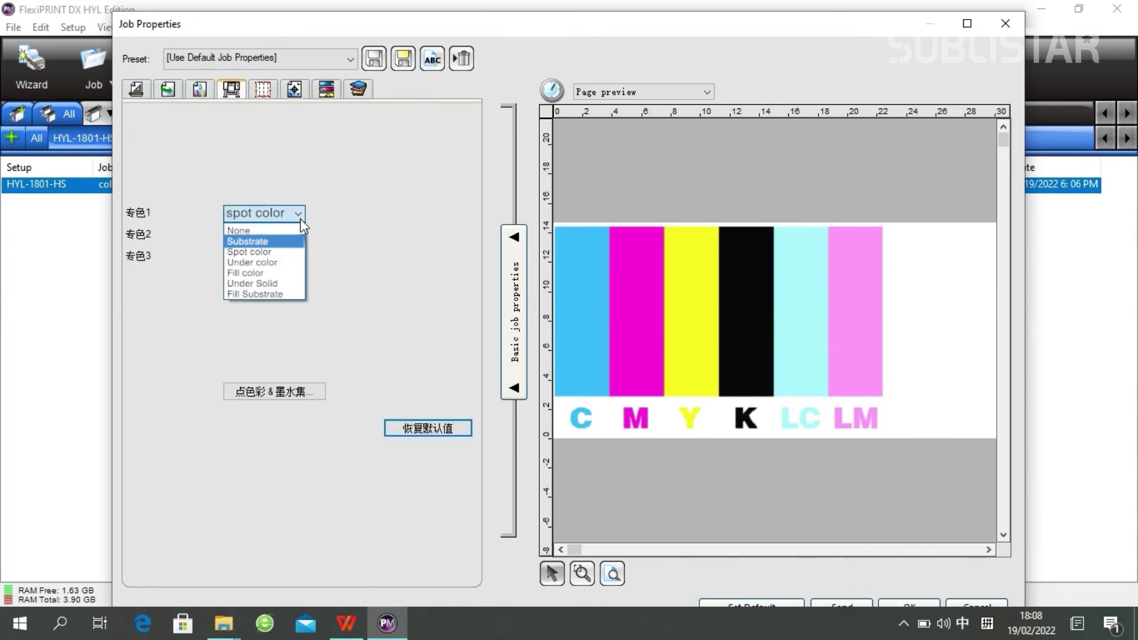
{"action": "left_click", "coordinate": [301, 220]}
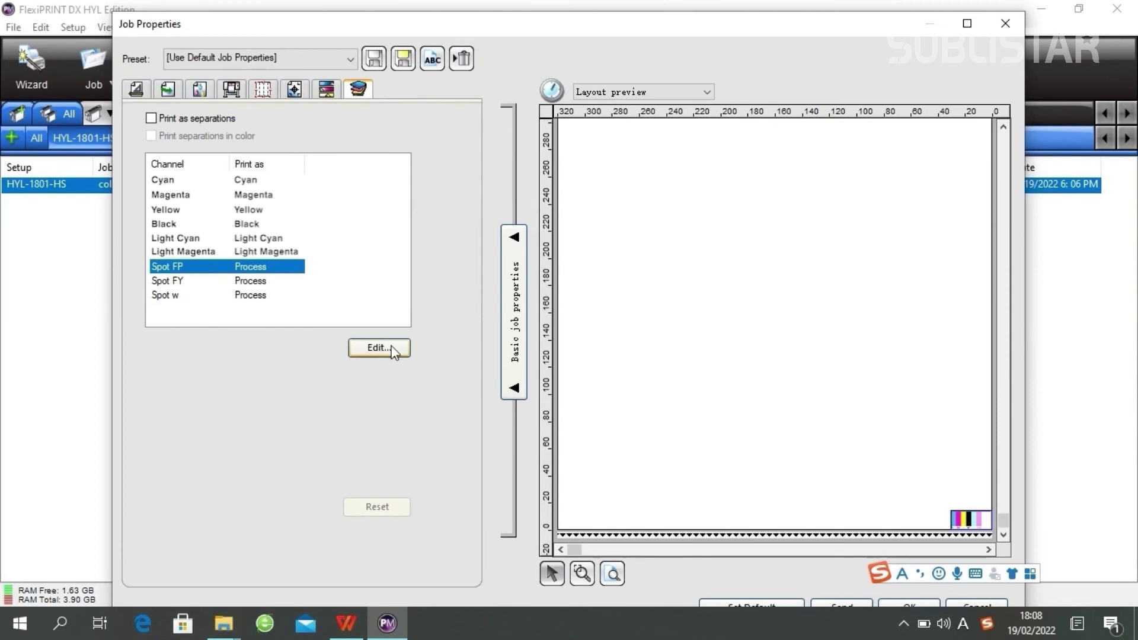
Set the Spot FP channel to print as Spot_1.
{"action": "left_click", "coordinate": [392, 350]}
{"action": "left_click", "coordinate": [510, 264]}
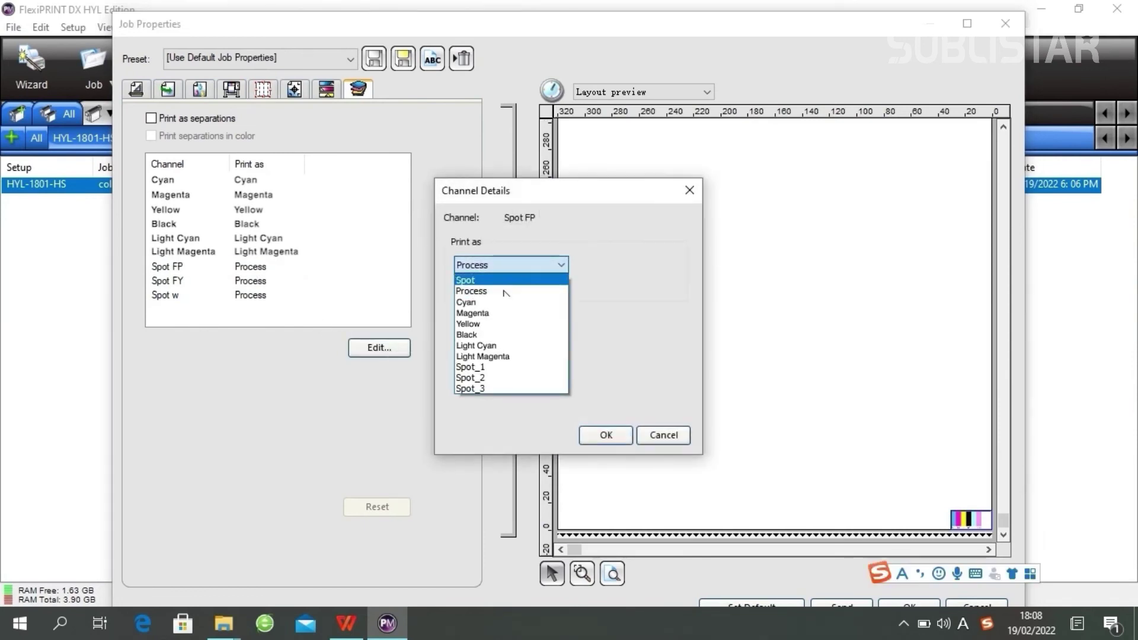
{"action": "left_click", "coordinate": [483, 367]}
{"action": "left_click", "coordinate": [606, 436]}
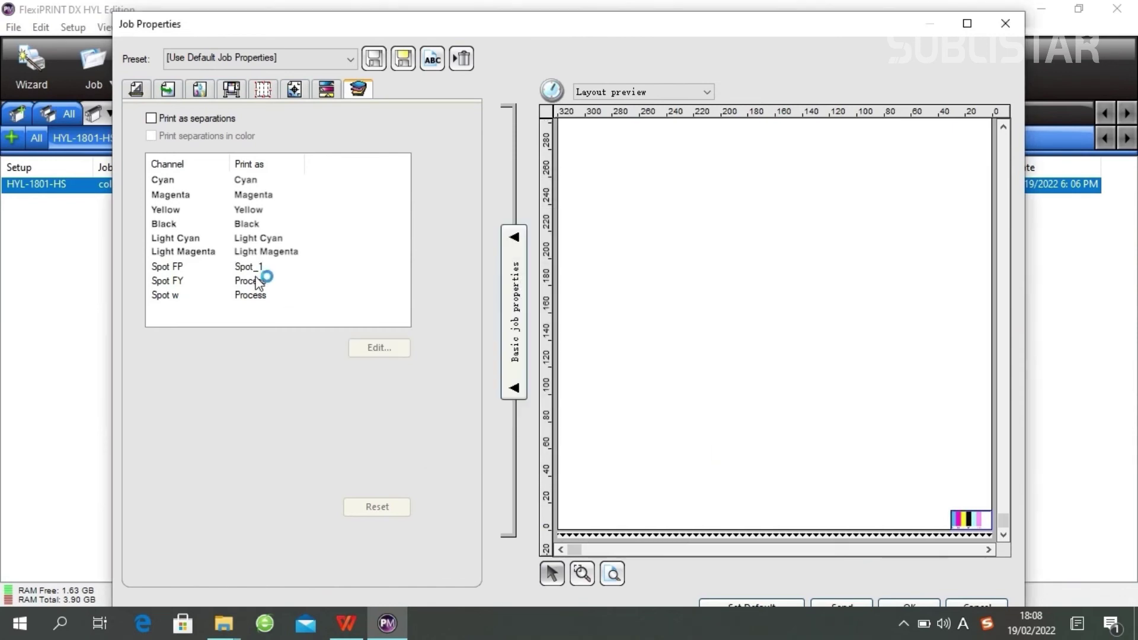
Set Spot FY to print as Spot_2 and Spot w as Spot_3.
{"action": "left_click", "coordinate": [261, 281]}
{"action": "left_click", "coordinate": [372, 345]}
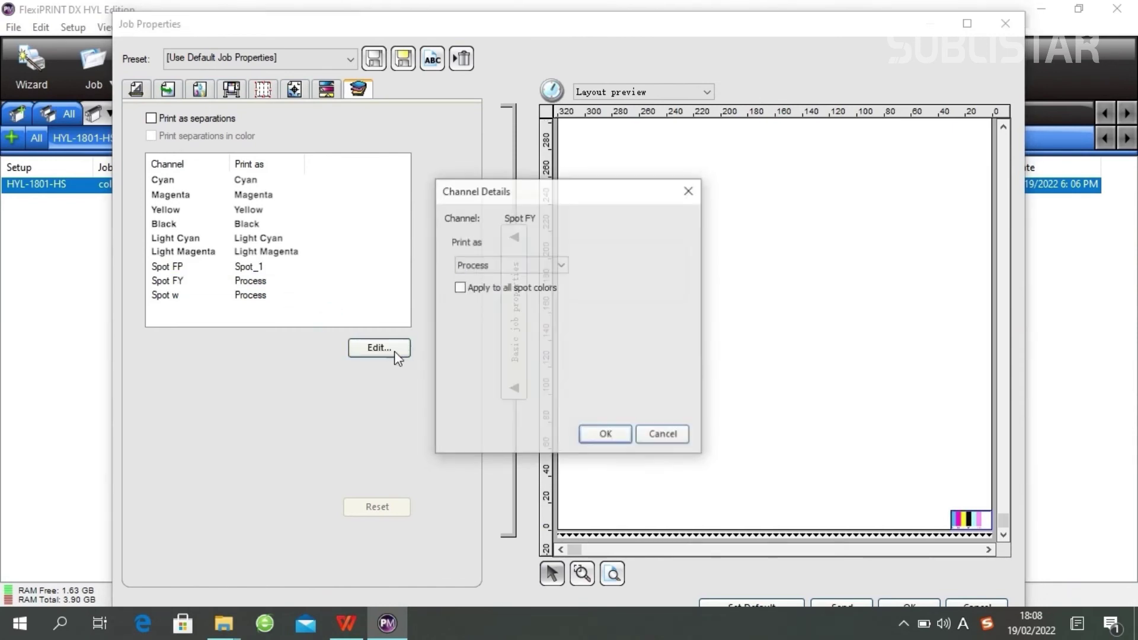
{"action": "left_click", "coordinate": [468, 265]}
{"action": "left_click", "coordinate": [485, 378]}
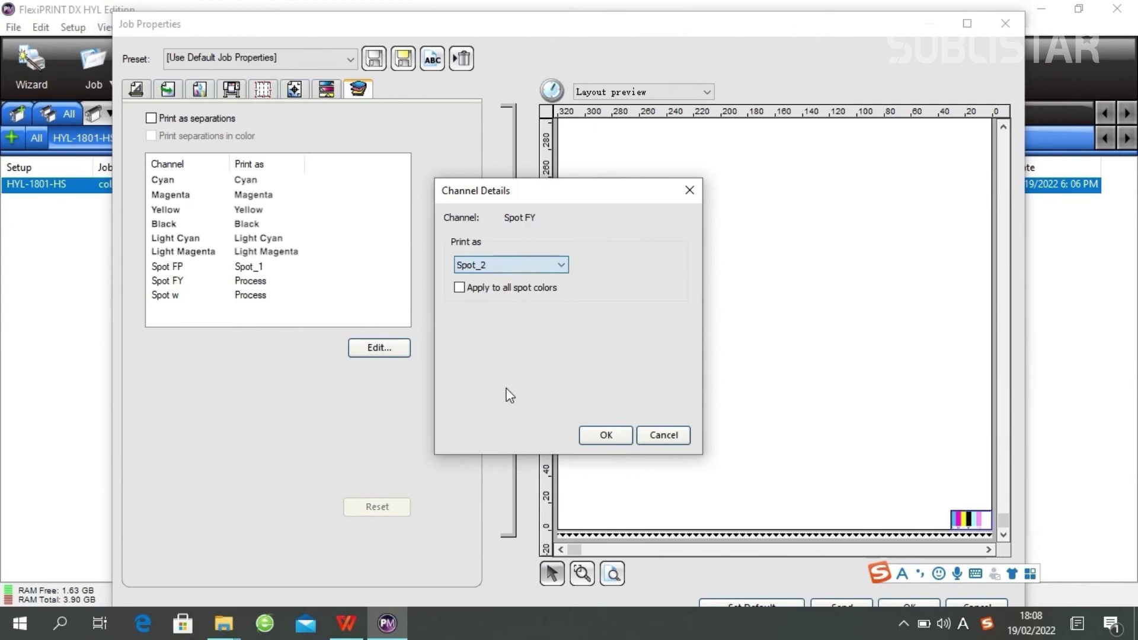
{"action": "left_click", "coordinate": [617, 442]}
{"action": "left_click", "coordinate": [243, 296]}
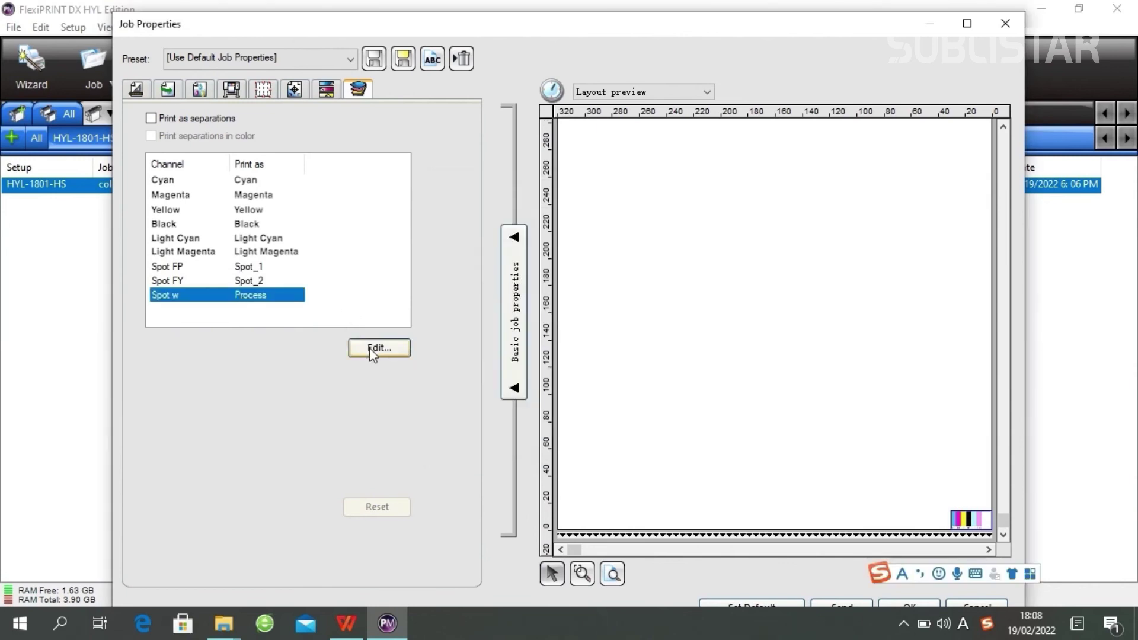
{"action": "left_click", "coordinate": [373, 349]}
{"action": "left_click", "coordinate": [507, 265]}
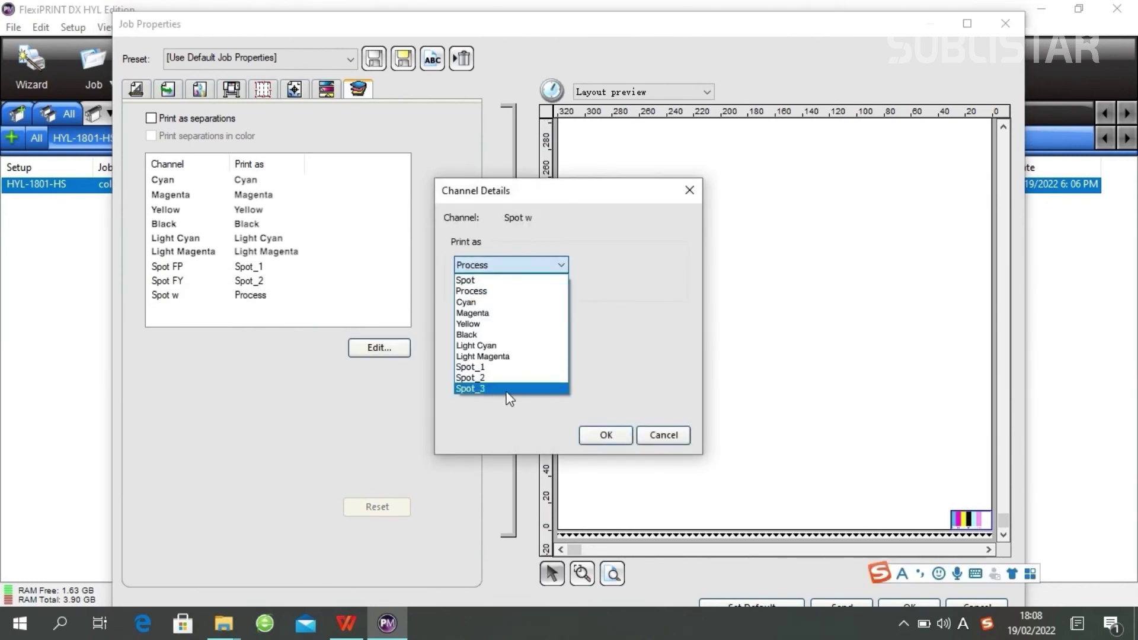
{"action": "left_click", "coordinate": [551, 389]}
{"action": "left_click", "coordinate": [600, 440]}
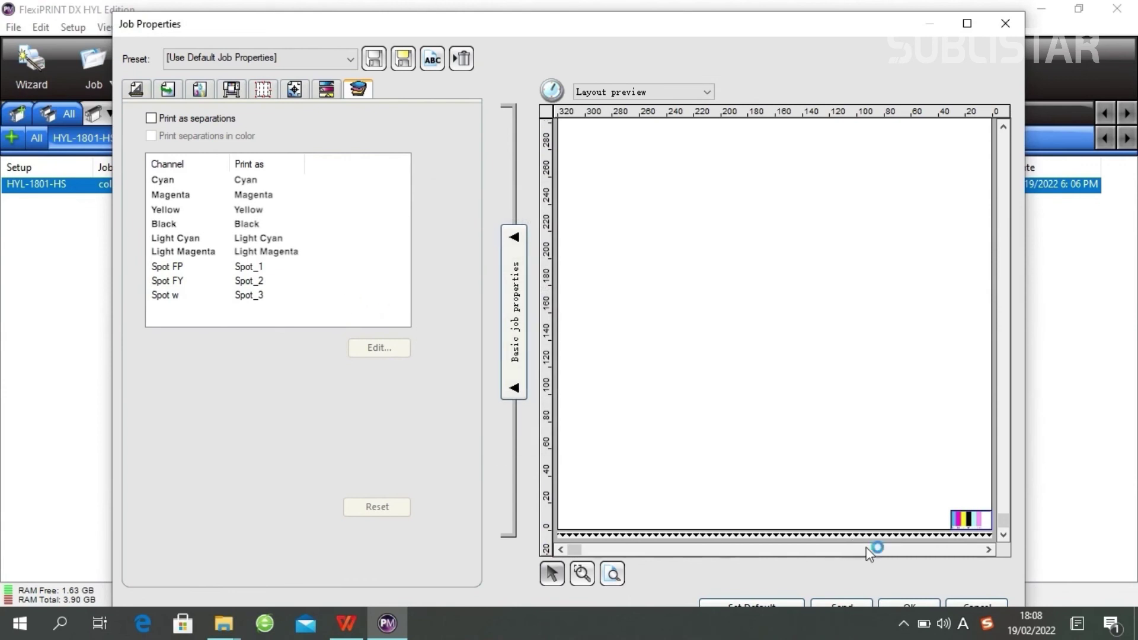
Close job properties and save the job as color bar.prt in Desktop\色块.
{"action": "left_click", "coordinate": [908, 604]}
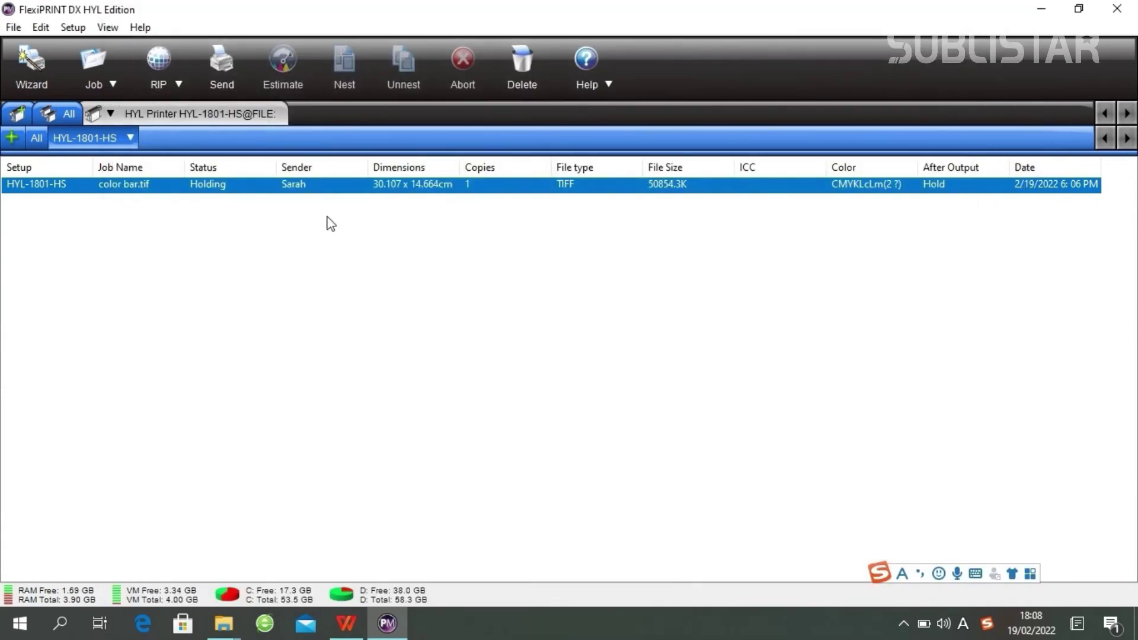
{"action": "right_click", "coordinate": [248, 190]}
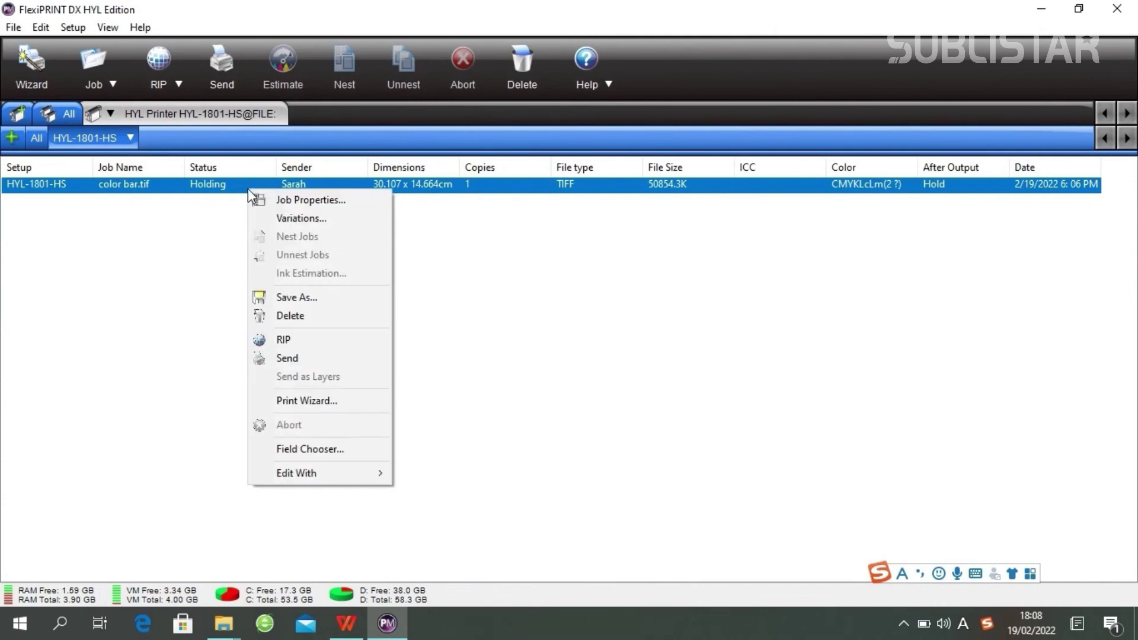
{"action": "left_click", "coordinate": [291, 356]}
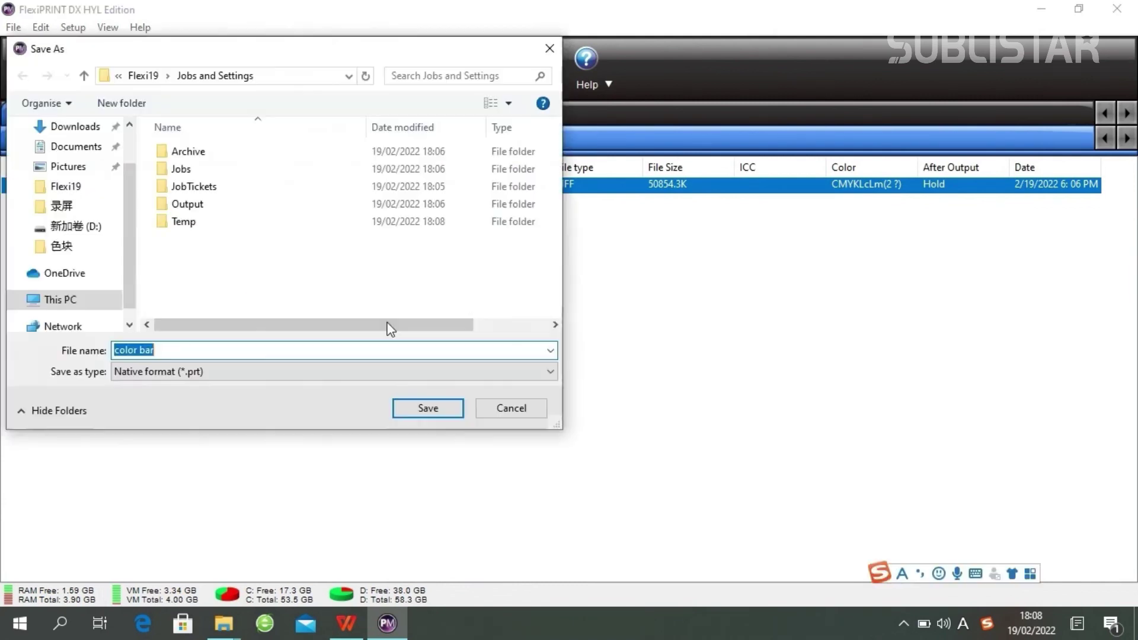
{"action": "left_click", "coordinate": [117, 162]}
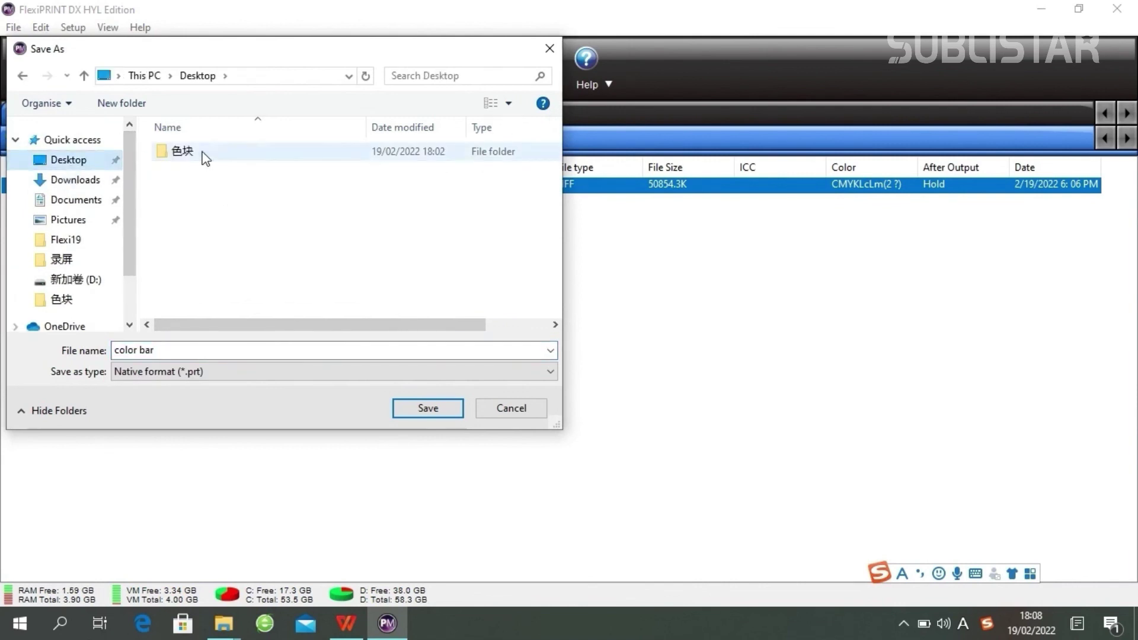
{"action": "double_click", "coordinate": [203, 153]}
{"action": "left_click", "coordinate": [433, 408]}
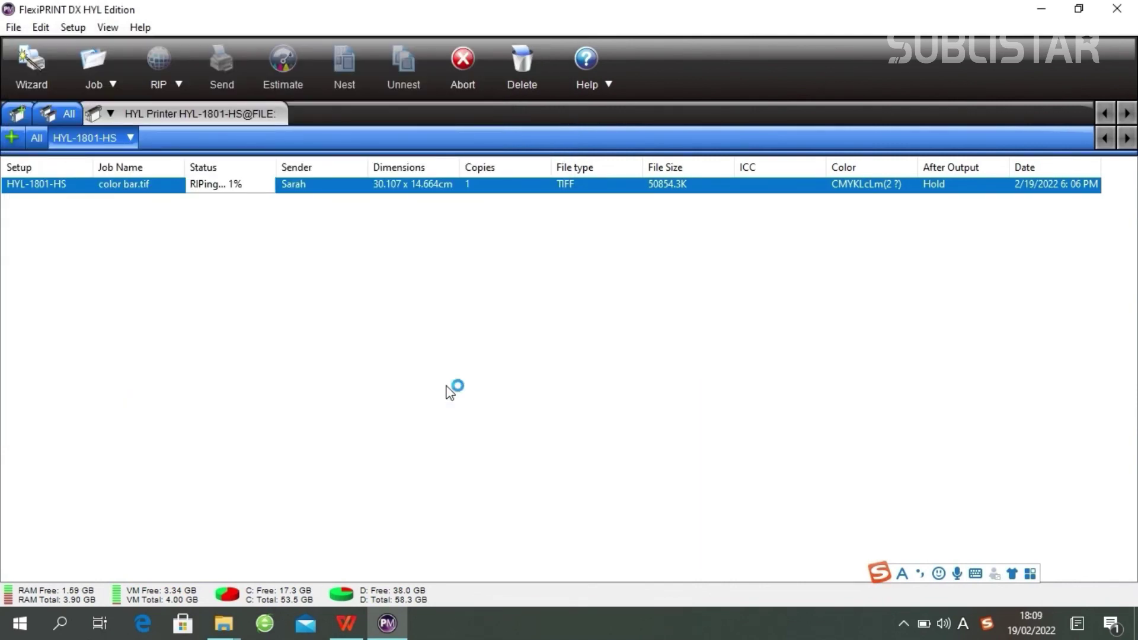